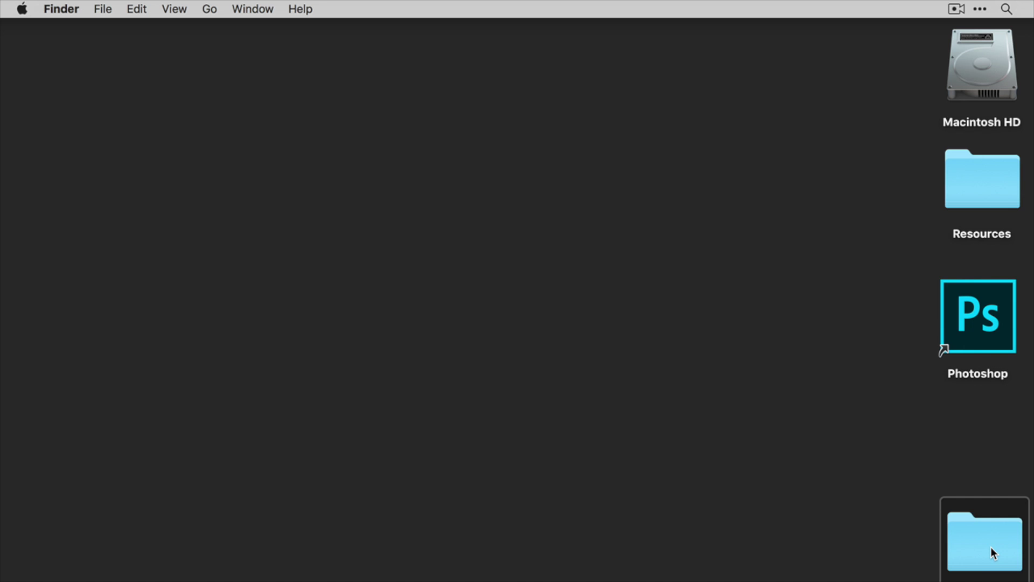
Launch Photoshop CC 2017 from its alias on the Finder desktop
{"action": "double_click", "coordinate": [976, 338]}
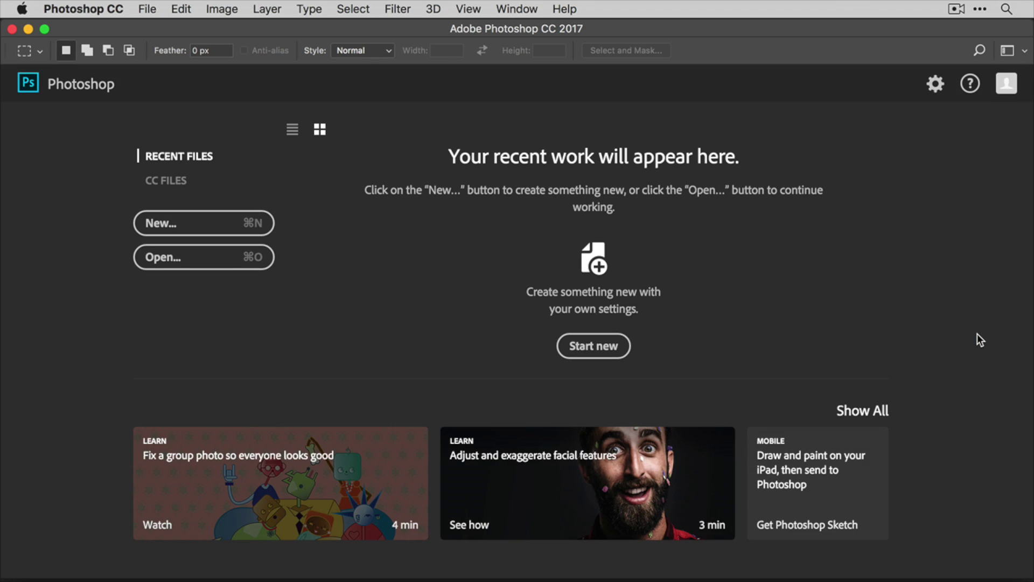
Start a new document from the saved Custom Brush (max) preset, 2500 × 2500 px at 72 ppi
{"action": "left_click", "coordinate": [595, 349]}
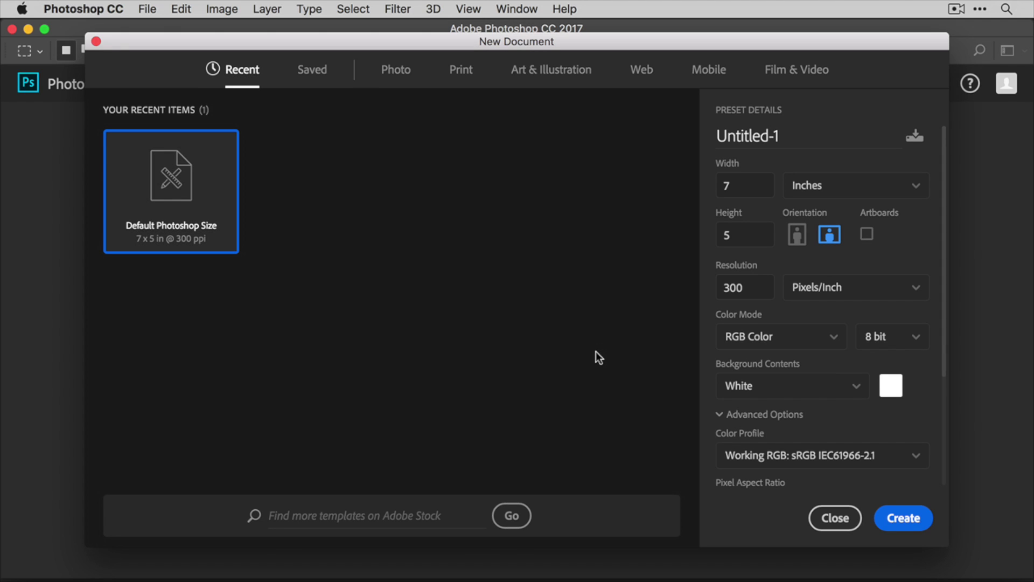
{"action": "left_click", "coordinate": [312, 80]}
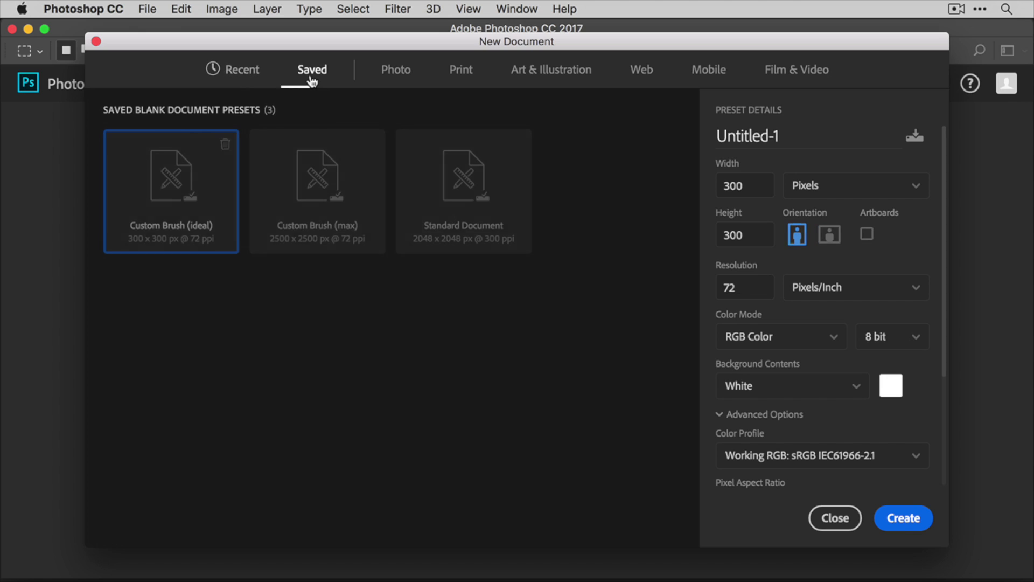
{"action": "left_click", "coordinate": [313, 176]}
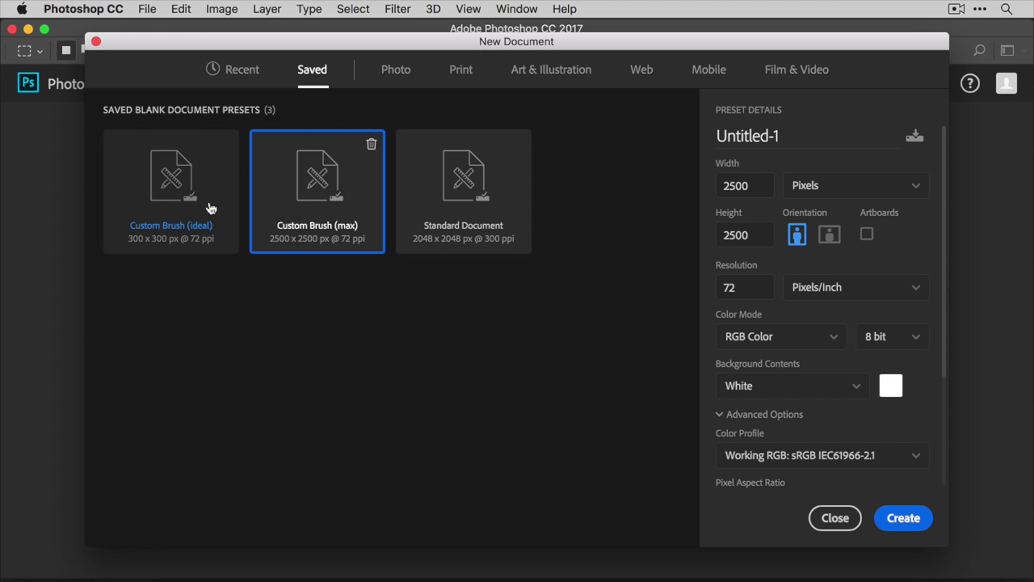
Create a white-background 300 × 300 px, 72 ppi document from the Custom Brush (ideal) preset
{"action": "left_click", "coordinate": [175, 180]}
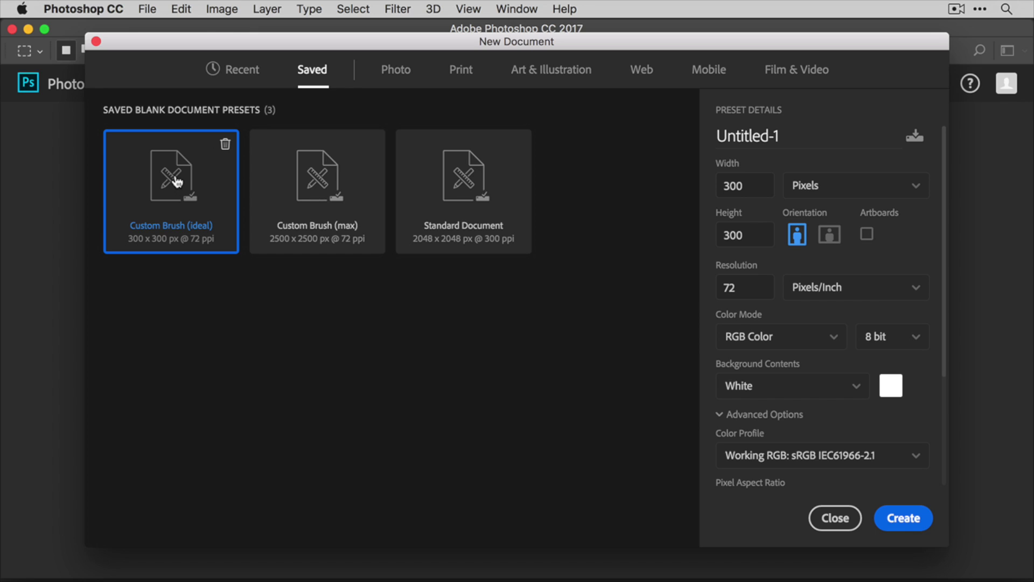
{"action": "double_click", "coordinate": [757, 180]}
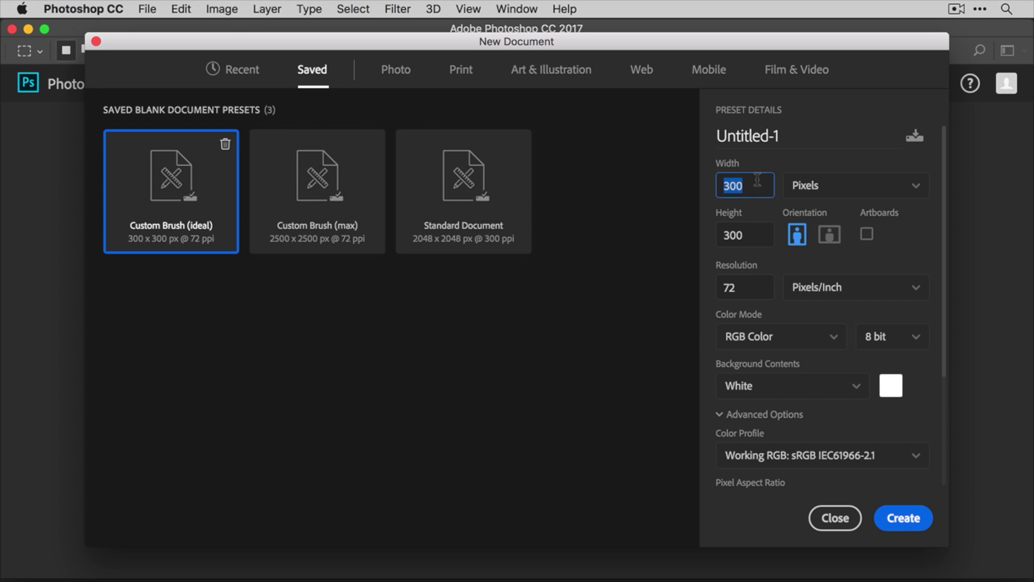
{"action": "double_click", "coordinate": [761, 239]}
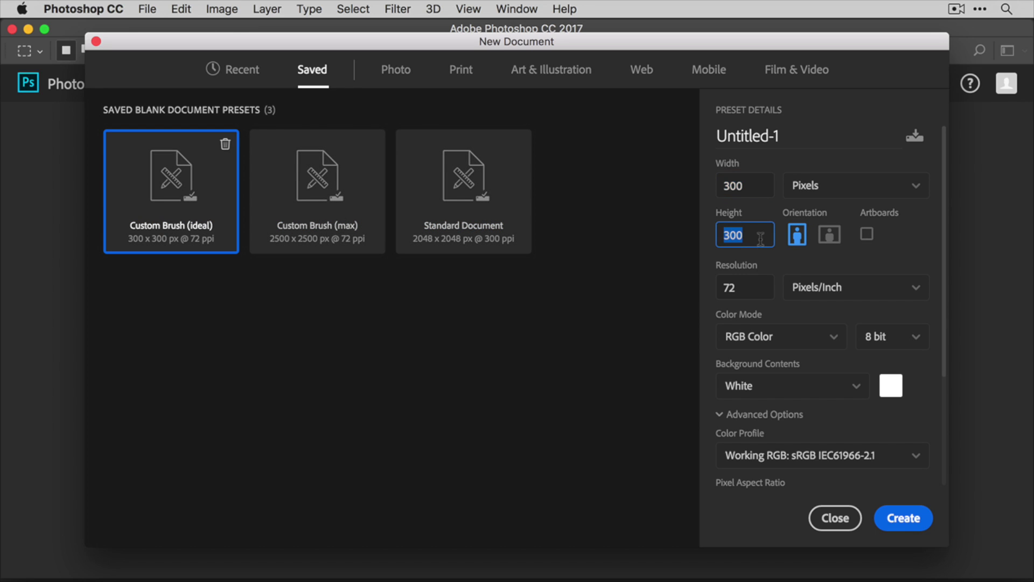
{"action": "left_click", "coordinate": [918, 195]}
{"action": "left_click", "coordinate": [846, 212]}
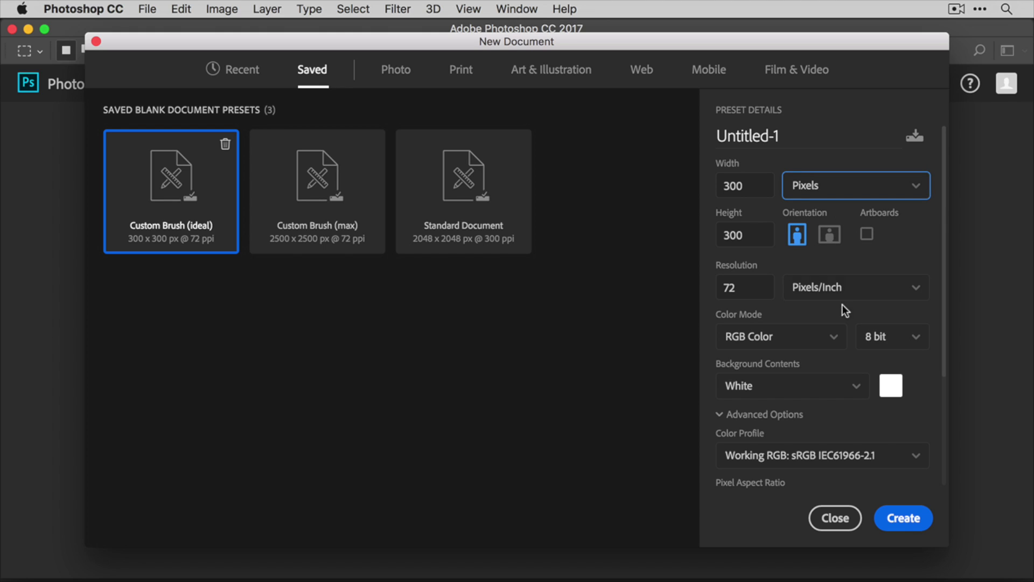
{"action": "double_click", "coordinate": [752, 280]}
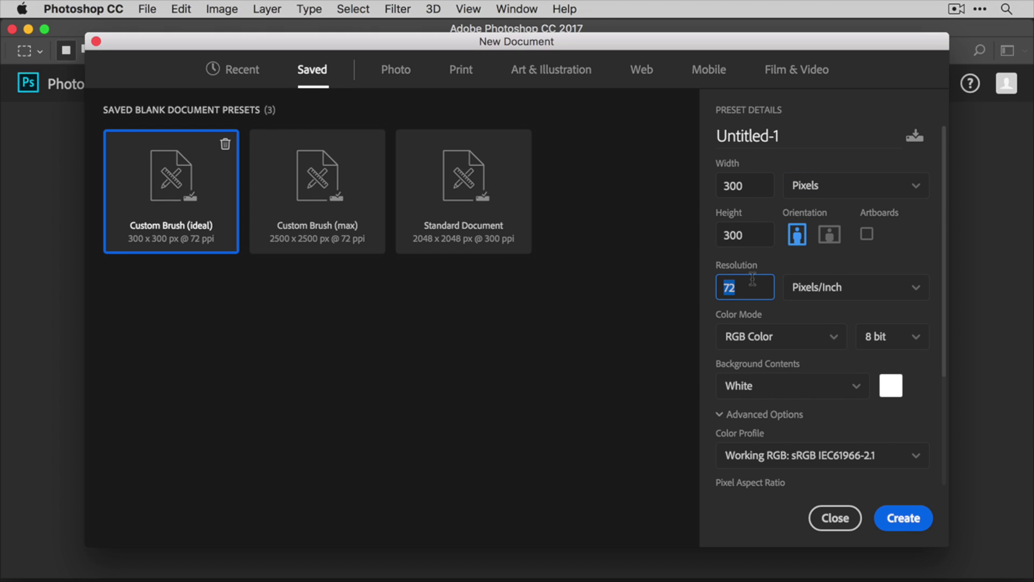
{"action": "left_click", "coordinate": [852, 391]}
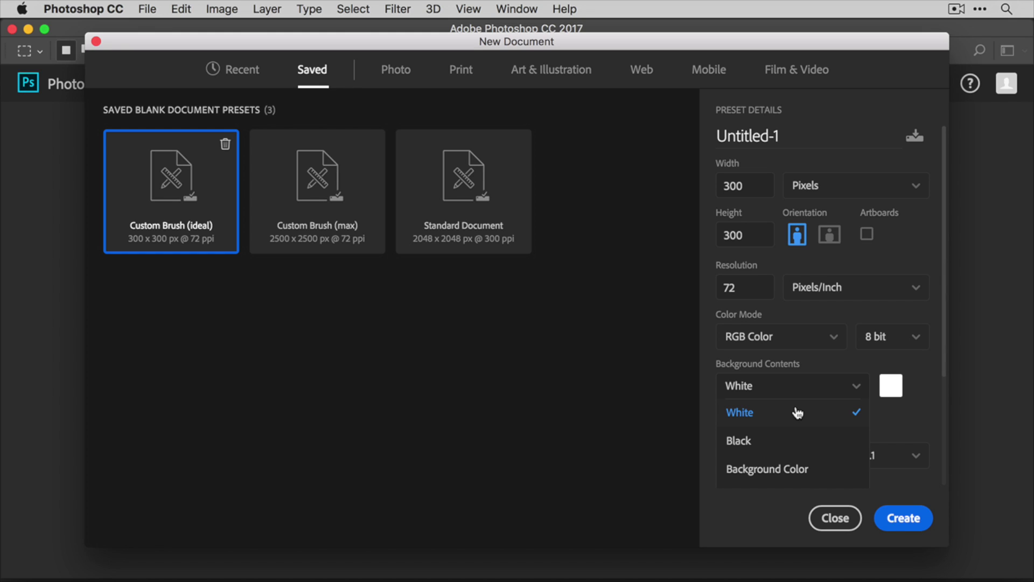
{"action": "left_click", "coordinate": [798, 413]}
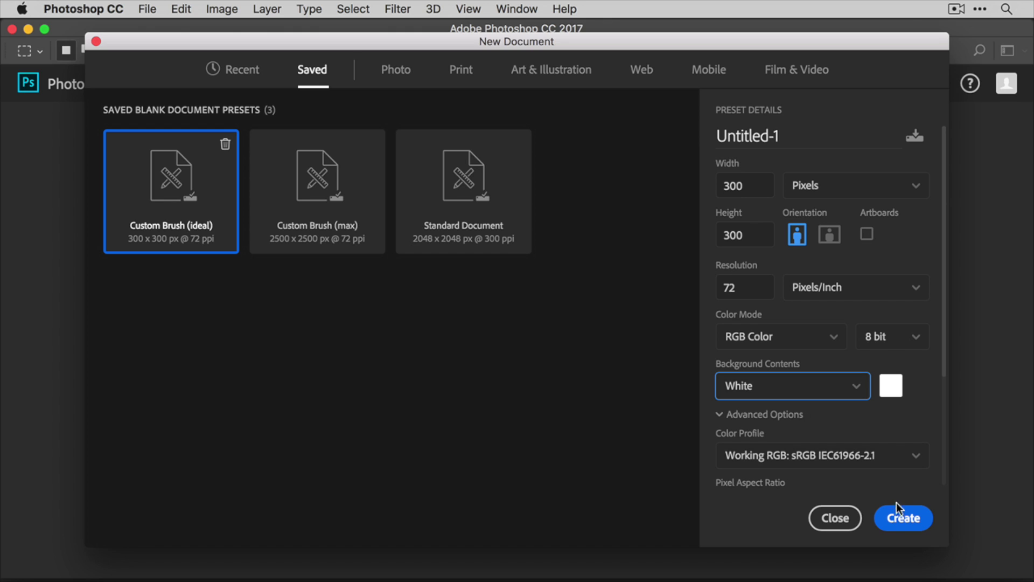
{"action": "left_click", "coordinate": [908, 523]}
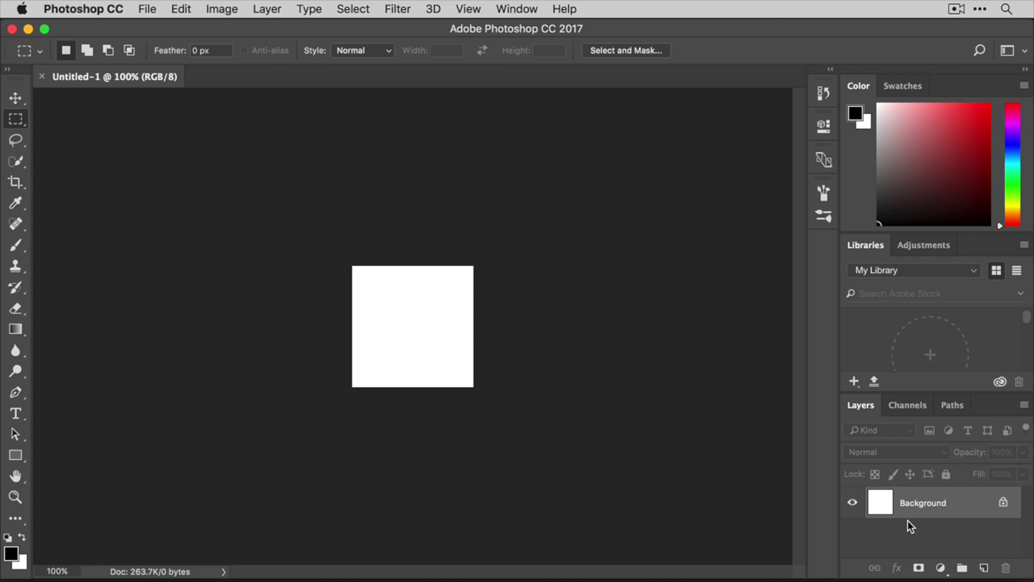
Zoom to 300% and set the Brush tool to Hard Round at 10 px
{"action": "key", "text": "super+equal"}
{"action": "key", "text": "super+equal"}
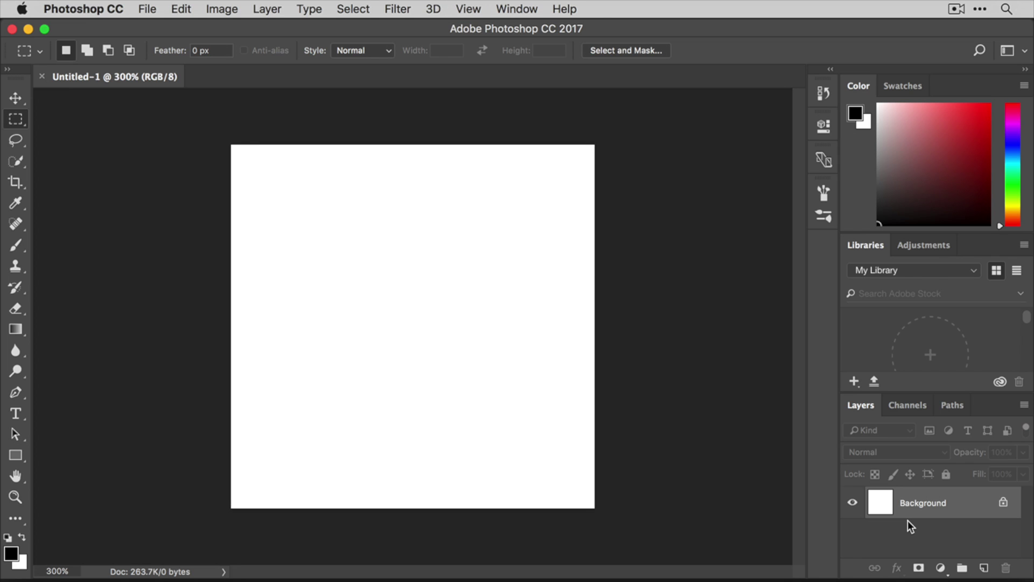
{"action": "left_click", "coordinate": [16, 246]}
{"action": "left_click", "coordinate": [84, 50]}
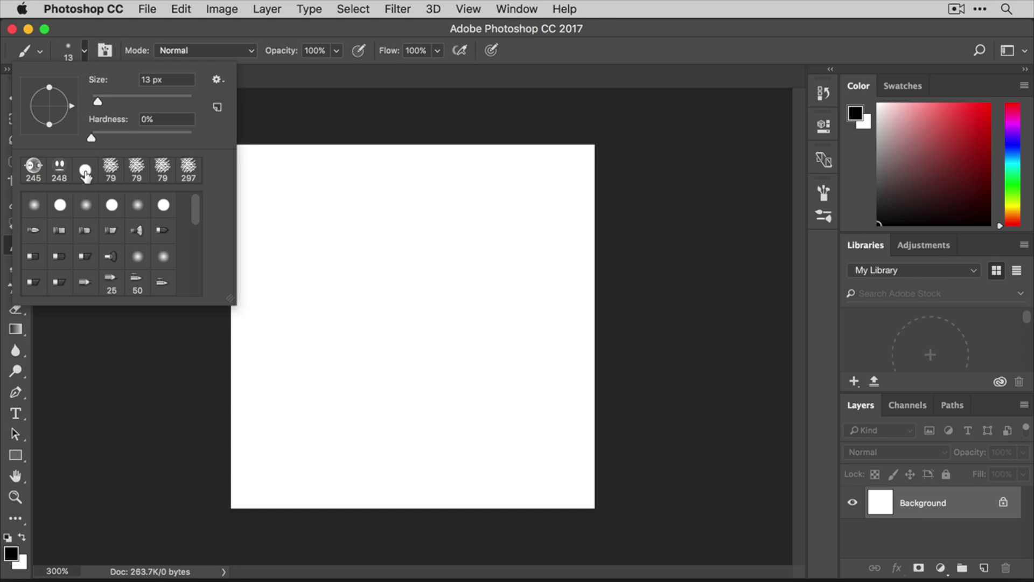
{"action": "left_click", "coordinate": [60, 207]}
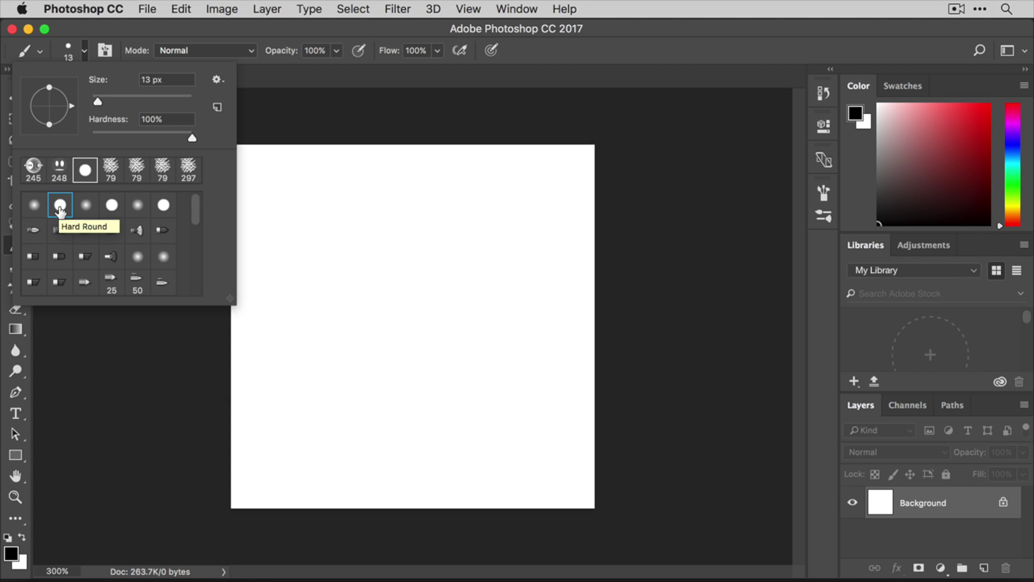
{"action": "left_click", "coordinate": [154, 79]}
{"action": "type", "text": "10"}
{"action": "key", "text": "Return"}
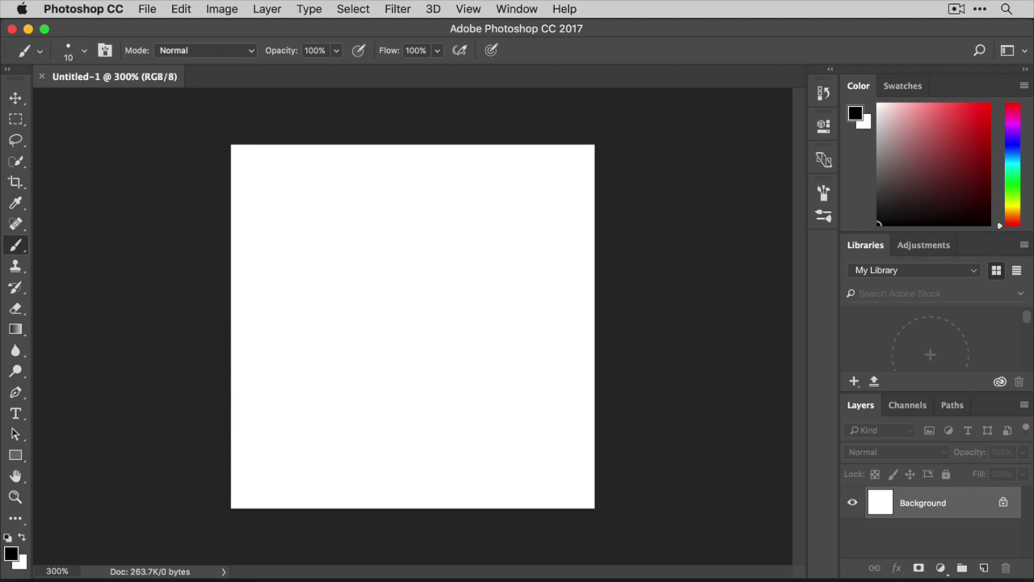
Paint ten black horizontal strokes of varying thickness, redoing the bottom one thinner
{"action": "left_click_drag", "start_coordinate": [245, 172], "coordinate": [564, 181]}
{"action": "left_click_drag", "start_coordinate": [251, 203], "coordinate": [531, 210]}
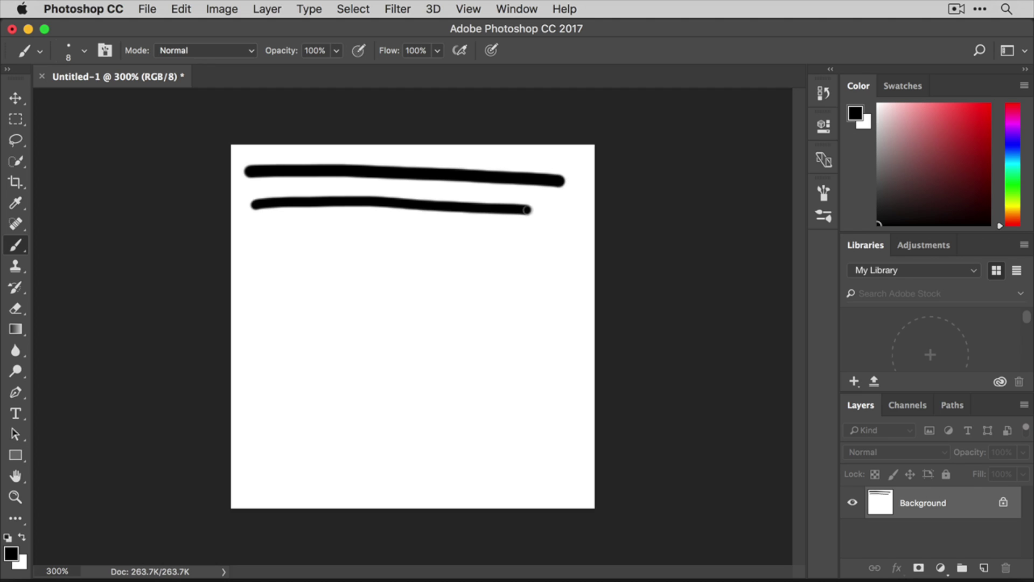
{"action": "left_click_drag", "start_coordinate": [252, 237], "coordinate": [537, 246]}
{"action": "left_click_drag", "start_coordinate": [253, 273], "coordinate": [550, 283]}
{"action": "left_click_drag", "start_coordinate": [254, 316], "coordinate": [543, 313]}
{"action": "left_click_drag", "start_coordinate": [254, 353], "coordinate": [533, 345]}
{"action": "left_click_drag", "start_coordinate": [258, 384], "coordinate": [530, 371]}
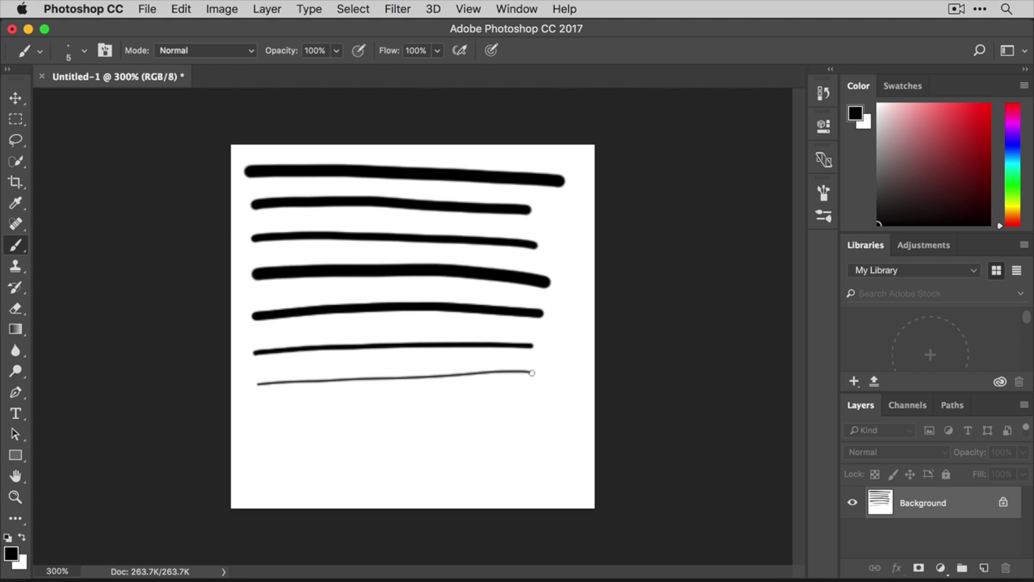
{"action": "left_click_drag", "start_coordinate": [262, 427], "coordinate": [555, 407]}
{"action": "left_click_drag", "start_coordinate": [252, 462], "coordinate": [587, 451]}
{"action": "left_click_drag", "start_coordinate": [258, 492], "coordinate": [550, 498]}
{"action": "key", "text": "super+z"}
{"action": "key", "text": "bracketleft"}
{"action": "key", "text": "bracketleft"}
{"action": "key", "text": "bracketleft"}
{"action": "key", "text": "bracketleft"}
{"action": "key", "text": "bracketleft"}
{"action": "left_click_drag", "start_coordinate": [270, 489], "coordinate": [515, 490]}
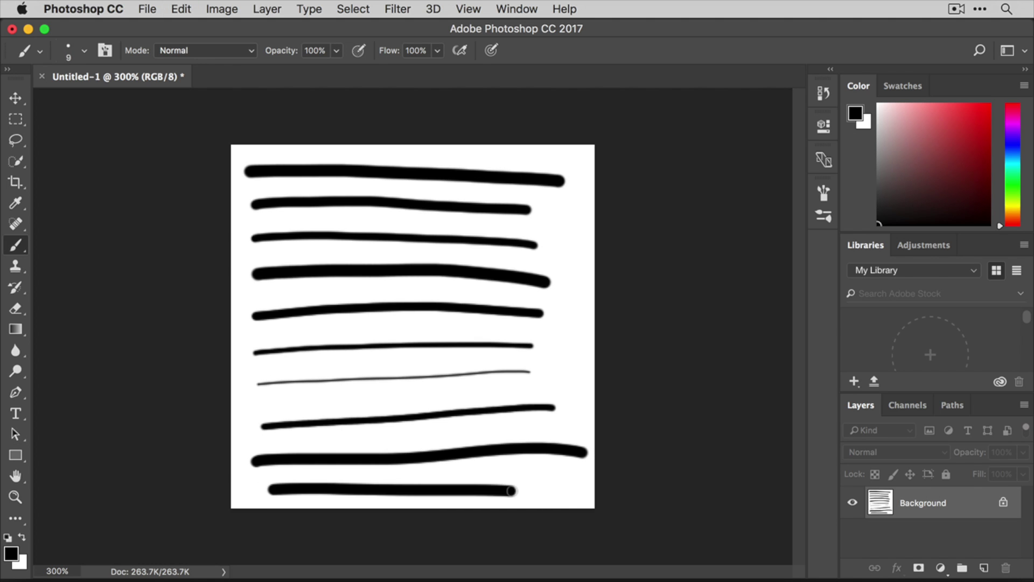
Add thick diagonal crosshatch strokes across the canvas
{"action": "left_click_drag", "start_coordinate": [258, 439], "coordinate": [411, 502]}
{"action": "left_click_drag", "start_coordinate": [242, 355], "coordinate": [488, 478]}
{"action": "left_click_drag", "start_coordinate": [238, 303], "coordinate": [550, 451]}
{"action": "left_click_drag", "start_coordinate": [251, 261], "coordinate": [565, 366]}
{"action": "left_click_drag", "start_coordinate": [250, 221], "coordinate": [560, 323]}
{"action": "left_click_drag", "start_coordinate": [258, 175], "coordinate": [573, 287]}
{"action": "left_click_drag", "start_coordinate": [366, 152], "coordinate": [564, 244]}
Cross the hatch with thin 1 px diagonal lines
{"action": "key", "text": "bracketleft"}
{"action": "key", "text": "bracketleft"}
{"action": "key", "text": "bracketleft"}
{"action": "key", "text": "bracketleft"}
{"action": "key", "text": "bracketleft"}
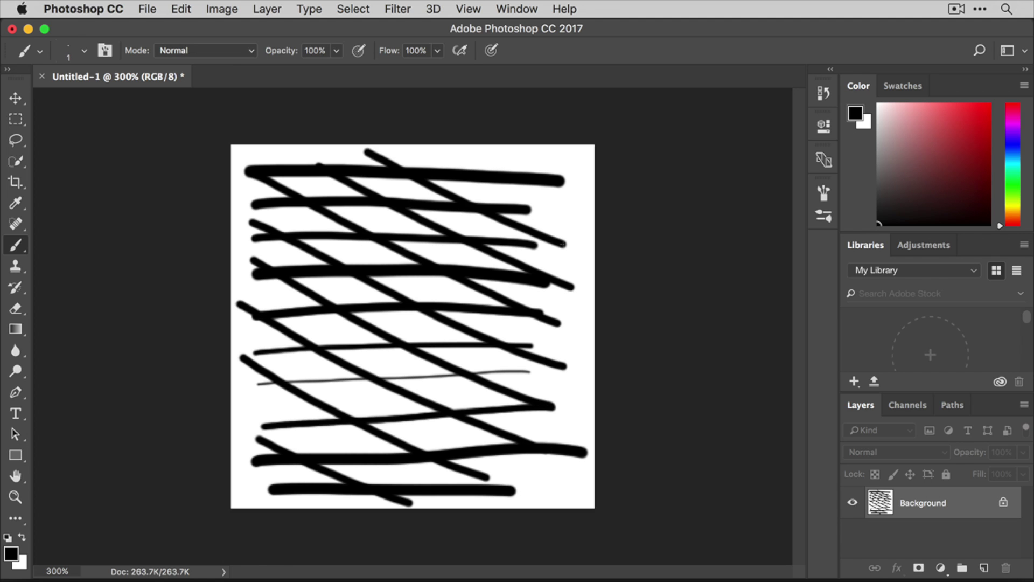
{"action": "left_click_drag", "start_coordinate": [372, 162], "coordinate": [240, 347]}
{"action": "left_click_drag", "start_coordinate": [526, 162], "coordinate": [283, 477]}
{"action": "left_click_drag", "start_coordinate": [568, 340], "coordinate": [439, 500]}
{"action": "left_click_drag", "start_coordinate": [573, 376], "coordinate": [479, 506]}
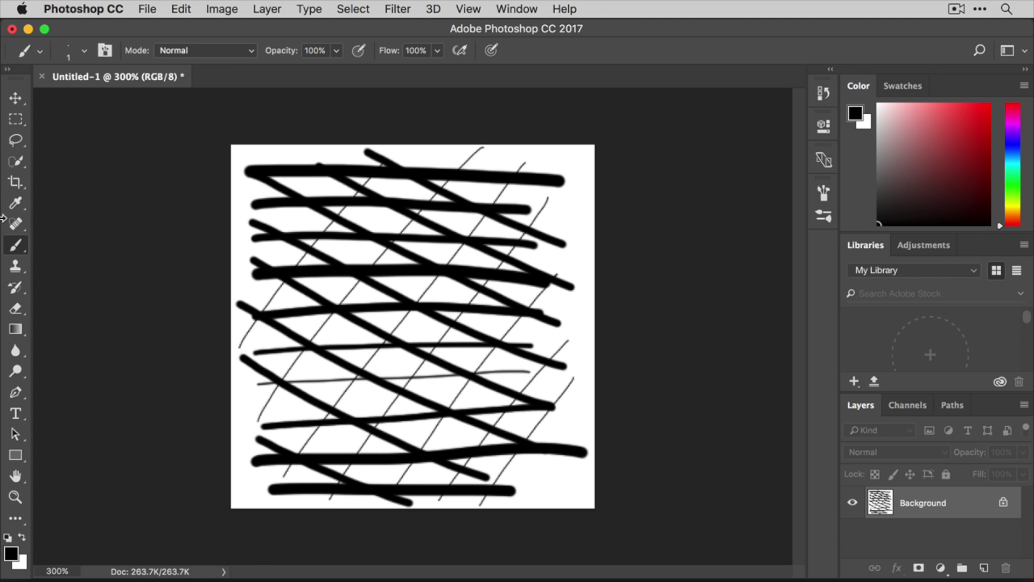
Define the hatch drawing as a brush preset named 'Custom Brush 01'
{"action": "left_click", "coordinate": [187, 6]}
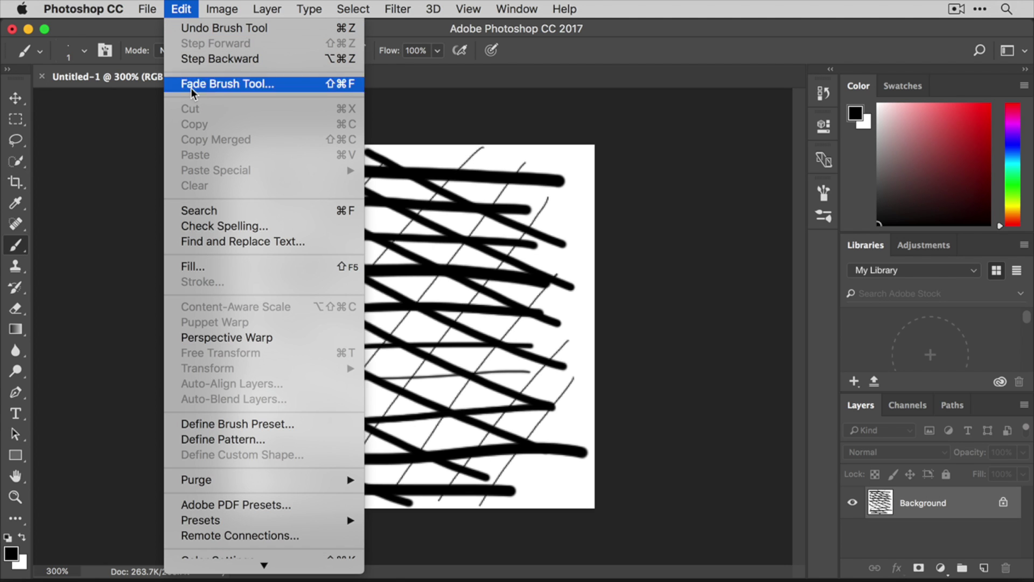
{"action": "left_click", "coordinate": [317, 425]}
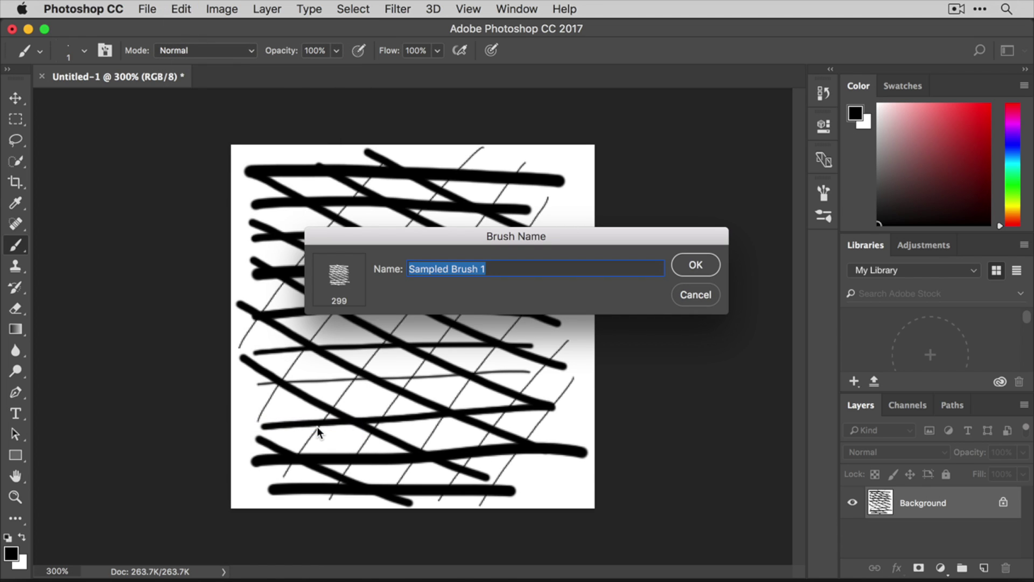
{"action": "type", "text": "Custom Brush"}
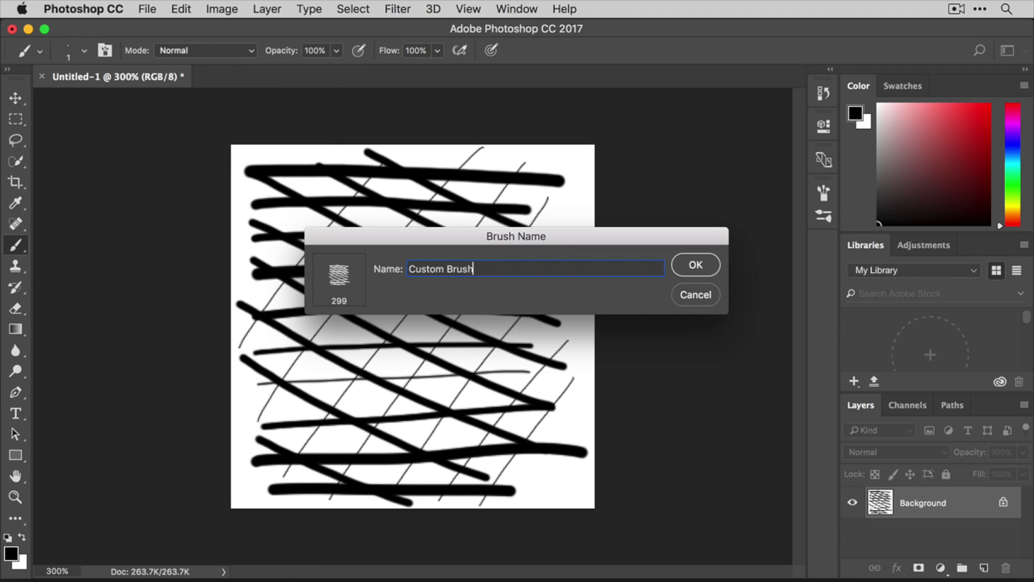
{"action": "type", "text": " 01"}
{"action": "left_click", "coordinate": [710, 266]}
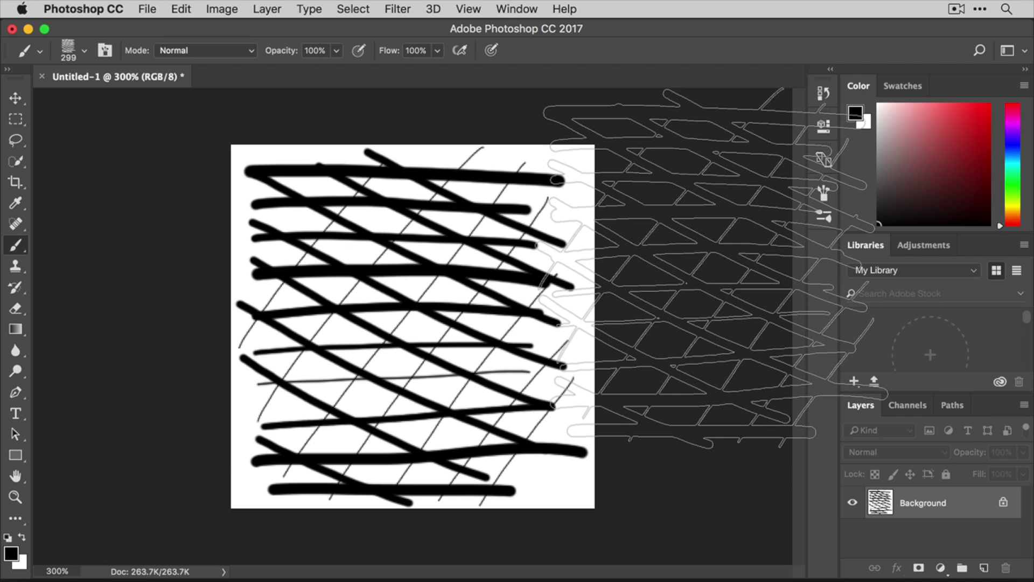
{"action": "left_click", "coordinate": [148, 9]}
Create a new transparent document from the Standard Document preset
{"action": "left_click", "coordinate": [231, 32]}
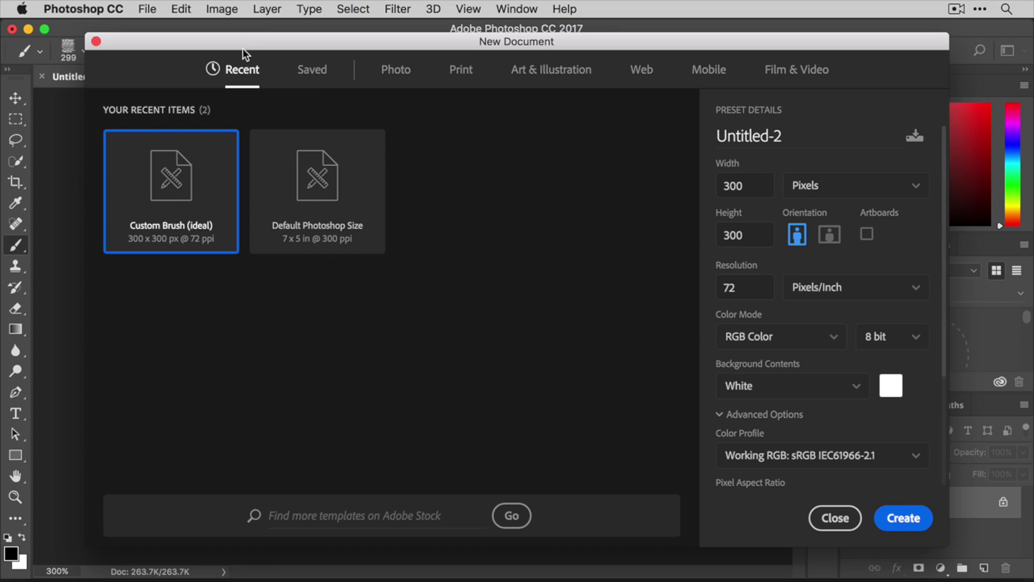
{"action": "left_click", "coordinate": [317, 73]}
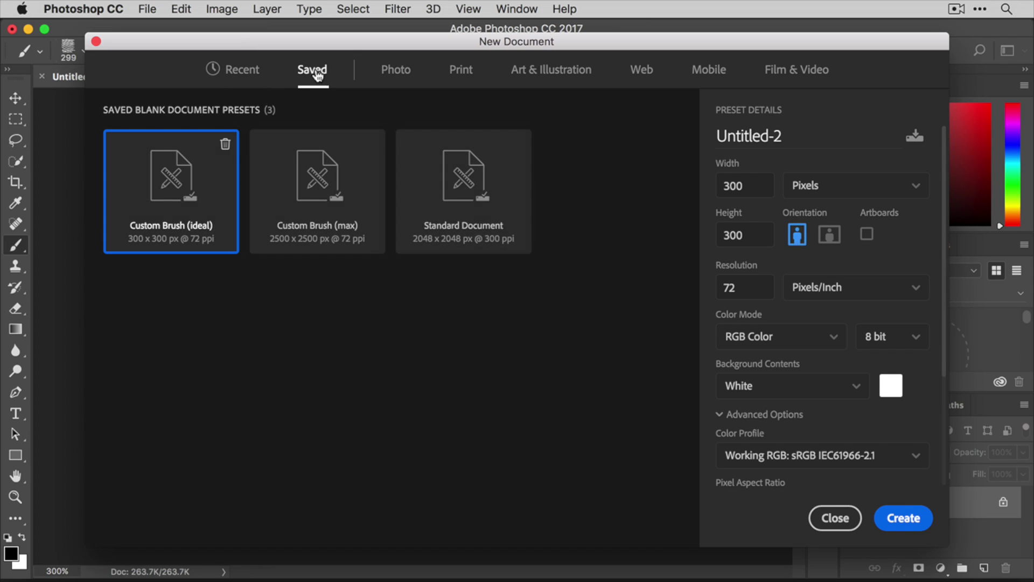
{"action": "left_click", "coordinate": [470, 231]}
{"action": "left_click", "coordinate": [922, 518]}
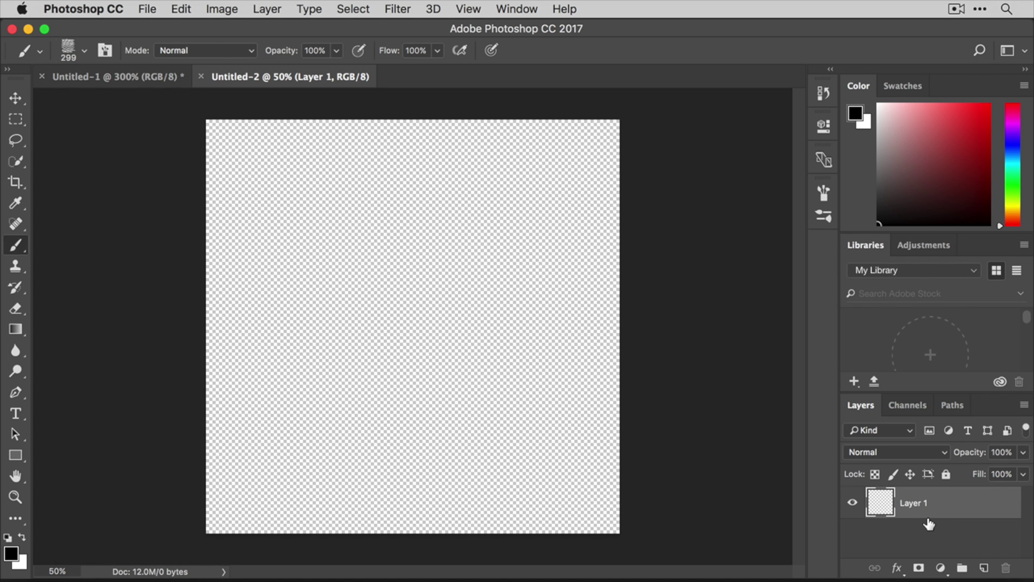
Test Custom Brush 01 with black and dark red strokes, then undo them
{"action": "left_click", "coordinate": [84, 50]}
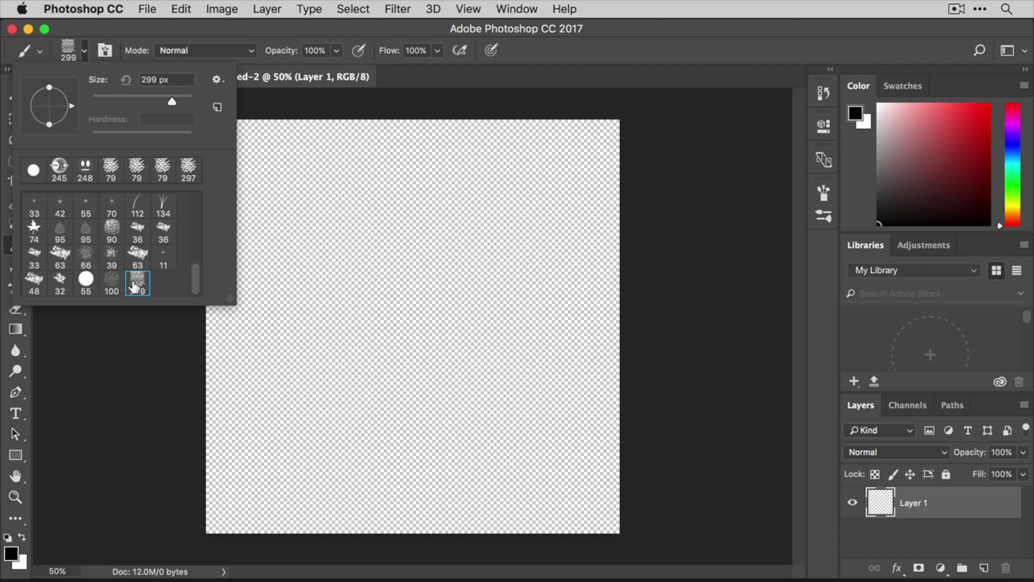
{"action": "left_click", "coordinate": [84, 54]}
{"action": "mouse_move", "coordinate": [268, 222]}
{"action": "left_mouse_down"}
{"action": "mouse_move", "coordinate": [375, 222]}
{"action": "mouse_move", "coordinate": [474, 334]}
{"action": "mouse_move", "coordinate": [543, 371]}
{"action": "left_mouse_up"}
{"action": "left_click", "coordinate": [959, 149]}
{"action": "mouse_move", "coordinate": [489, 172]}
{"action": "left_mouse_down"}
{"action": "mouse_move", "coordinate": [536, 246]}
{"action": "mouse_move", "coordinate": [277, 305]}
{"action": "mouse_move", "coordinate": [514, 403]}
{"action": "mouse_move", "coordinate": [269, 431]}
{"action": "left_mouse_up"}
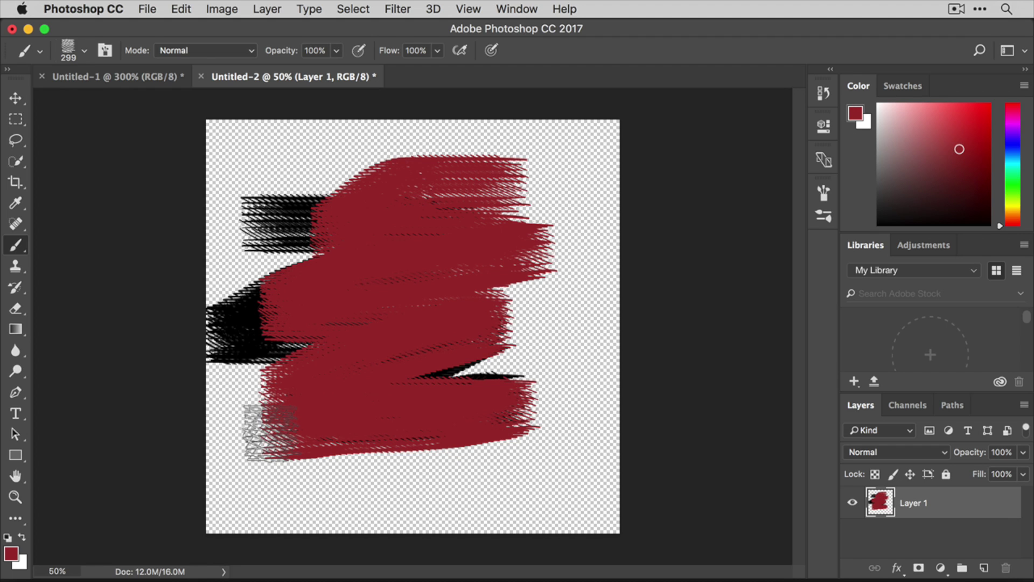
{"action": "key", "text": "super+alt+z"}
{"action": "key", "text": "super+alt+z"}
{"action": "key", "text": "super+alt+z"}
{"action": "key", "text": "super+alt+z"}
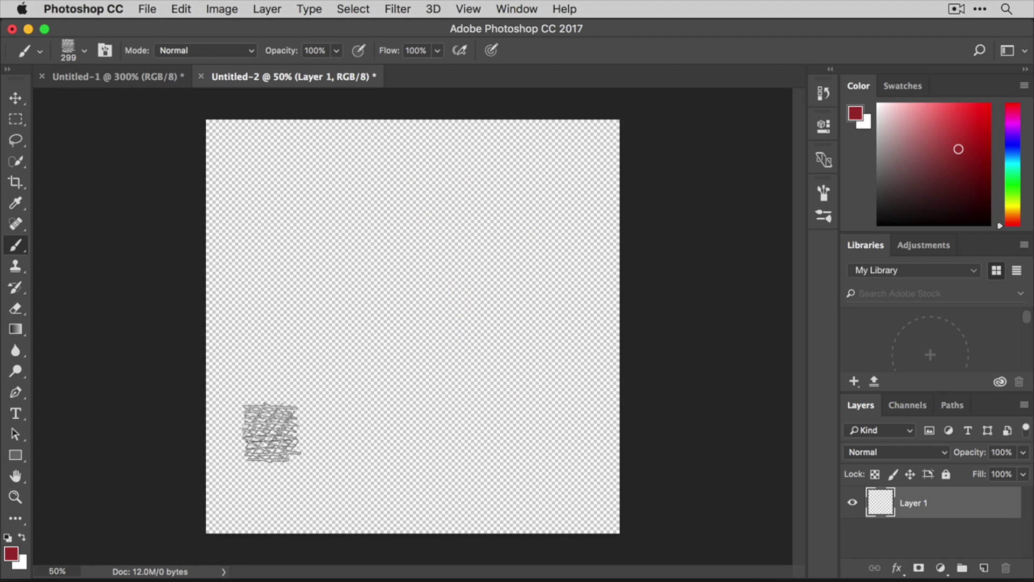
Give the brush 28% size jitter, 15% angle jitter and 56% scattering, then paint a red zigzag
{"action": "left_click", "coordinate": [104, 50]}
{"action": "left_click", "coordinate": [570, 216]}
{"action": "left_click_drag", "start_coordinate": [625, 192], "coordinate": [672, 188]}
{"action": "left_click_drag", "start_coordinate": [625, 315], "coordinate": [651, 306]}
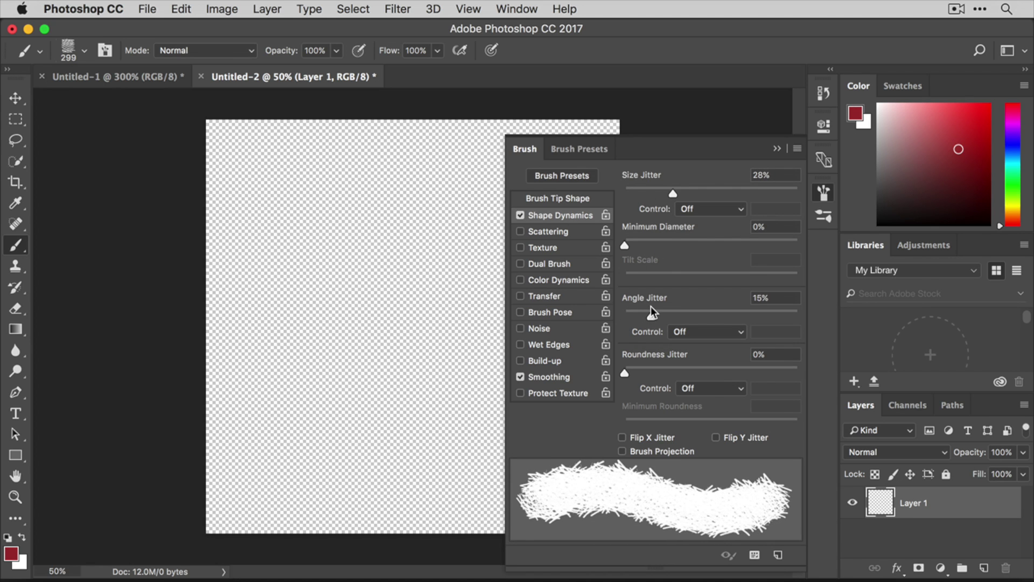
{"action": "left_click", "coordinate": [584, 232]}
{"action": "left_click_drag", "start_coordinate": [624, 192], "coordinate": [633, 195]}
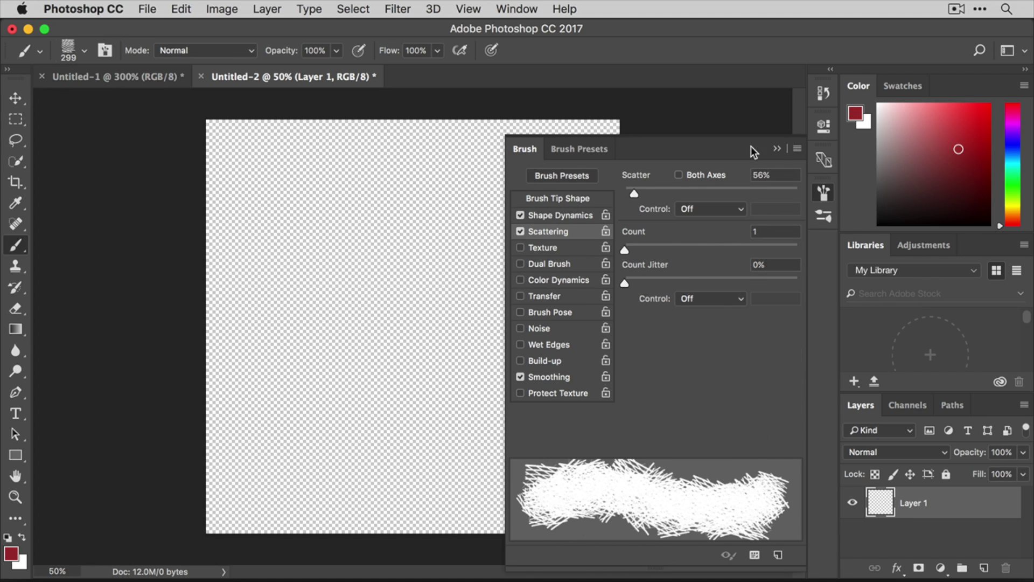
{"action": "mouse_move", "coordinate": [280, 189]}
{"action": "left_mouse_down"}
{"action": "mouse_move", "coordinate": [307, 226]}
{"action": "mouse_move", "coordinate": [275, 301]}
{"action": "mouse_move", "coordinate": [453, 426]}
{"action": "mouse_move", "coordinate": [310, 490]}
{"action": "left_mouse_up"}
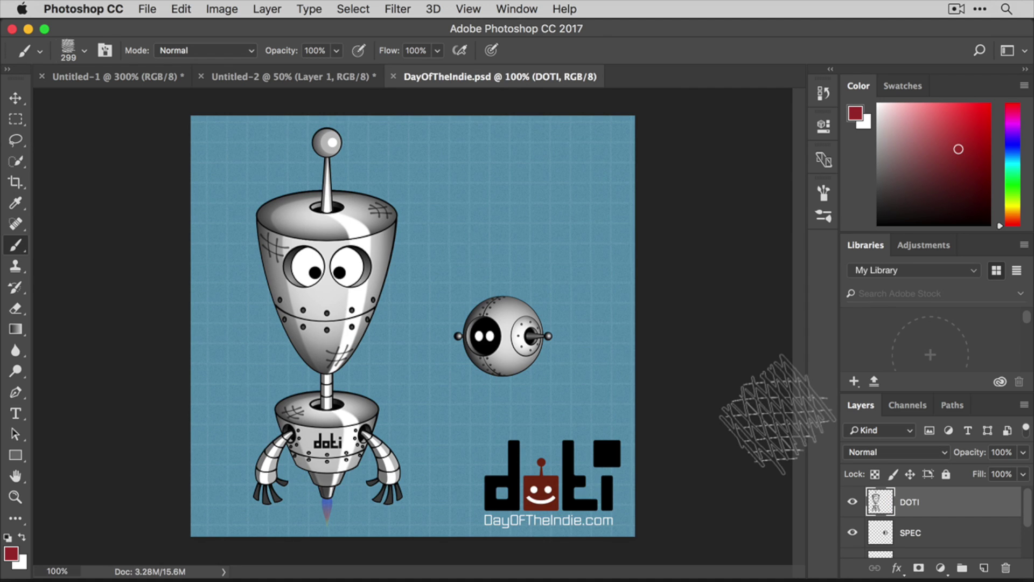
Select the SPEC layer in DayOfTheIndie.psd
{"action": "left_click", "coordinate": [951, 538]}
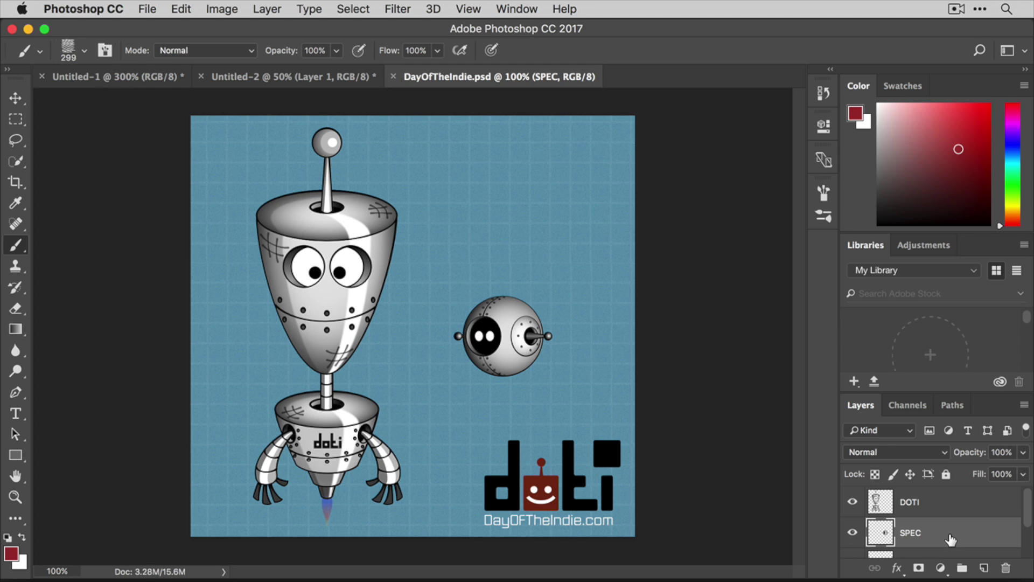
Draw a tight rectangular marquee around the small eyeball robot
{"action": "left_click", "coordinate": [16, 118]}
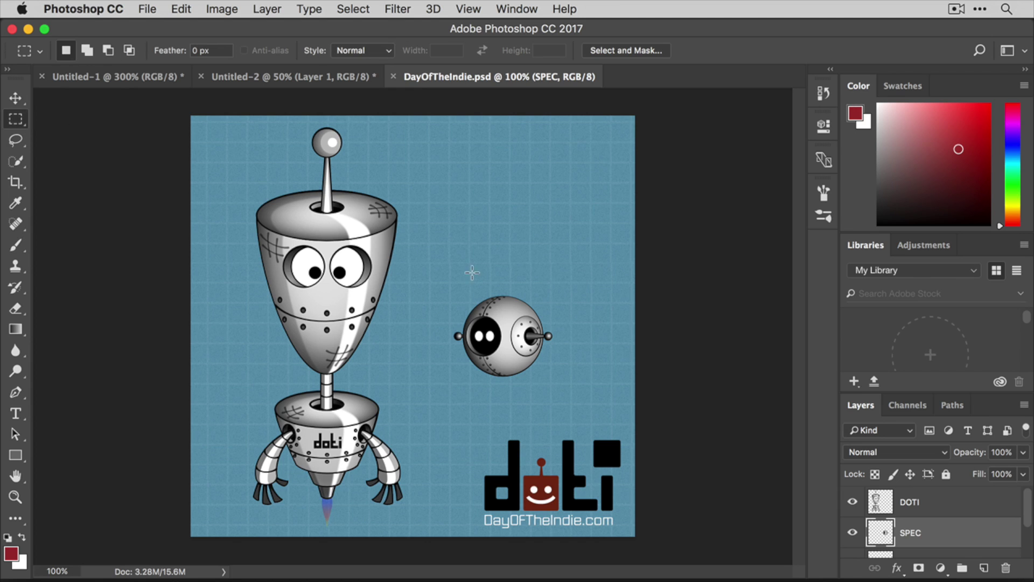
{"action": "left_click_drag", "start_coordinate": [441, 280], "coordinate": [572, 395]}
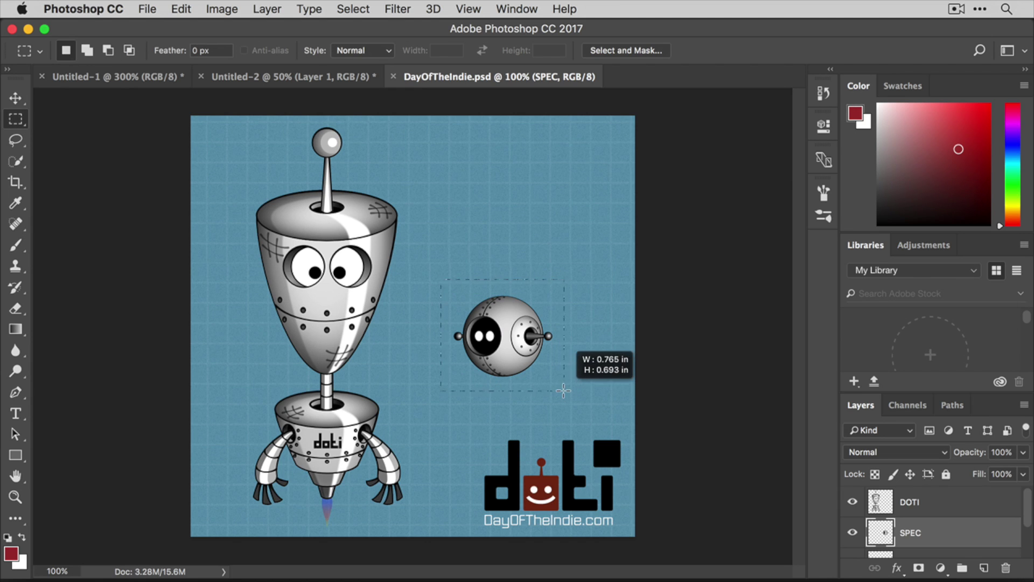
{"action": "left_click_drag", "start_coordinate": [564, 390], "coordinate": [564, 390]}
{"action": "left_click", "coordinate": [460, 287]}
{"action": "left_click_drag", "start_coordinate": [444, 286], "coordinate": [563, 385]}
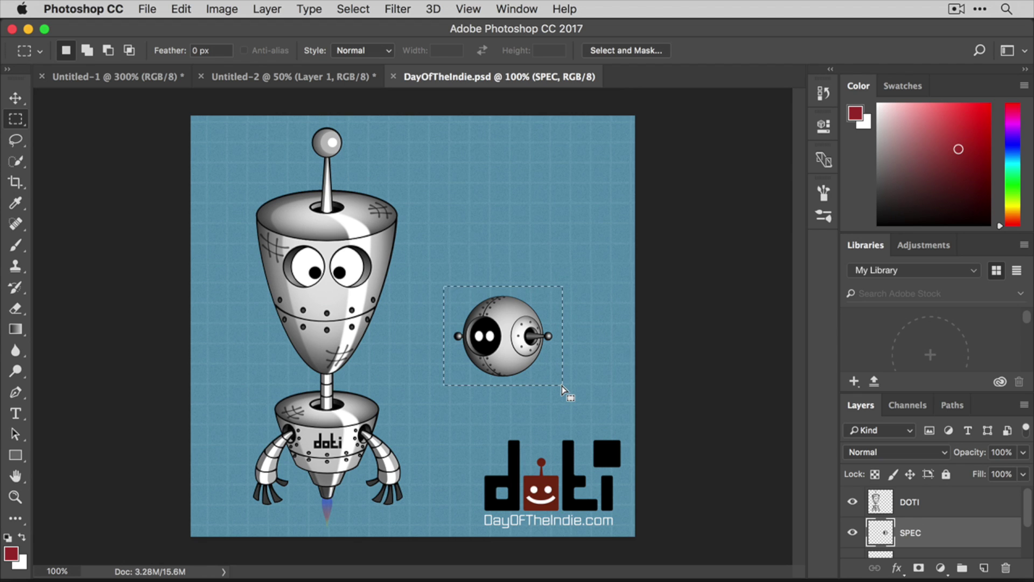
Define the selected robot as a brush preset named 'Custom Brush 02'
{"action": "left_click", "coordinate": [177, 8]}
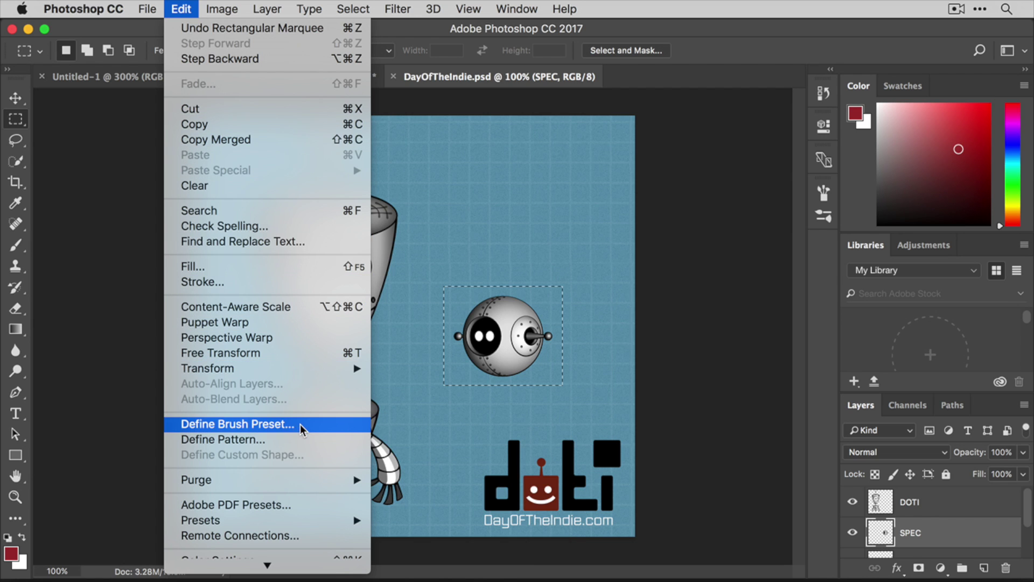
{"action": "left_click", "coordinate": [314, 426]}
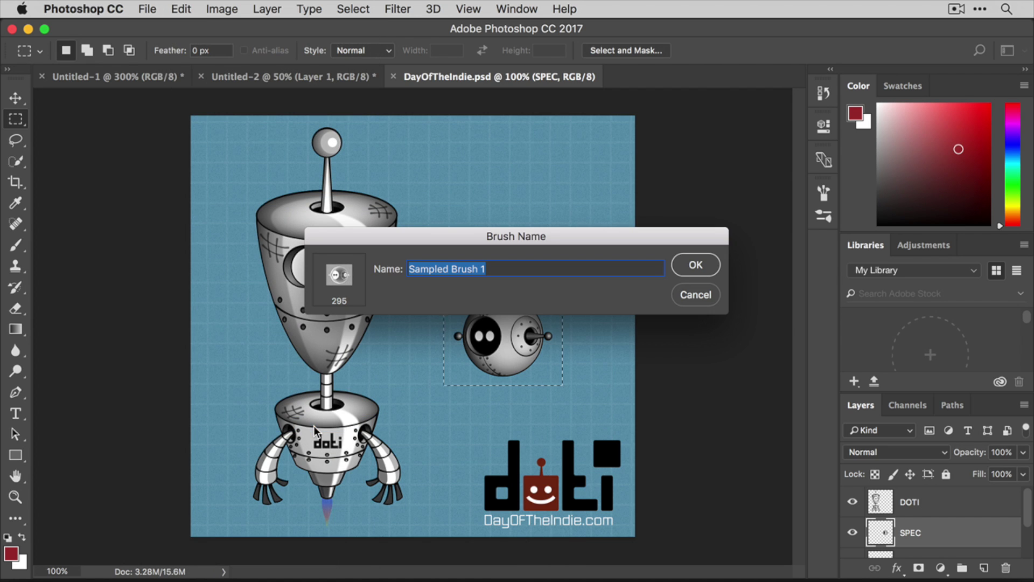
{"action": "type", "text": "Custom Brush 02"}
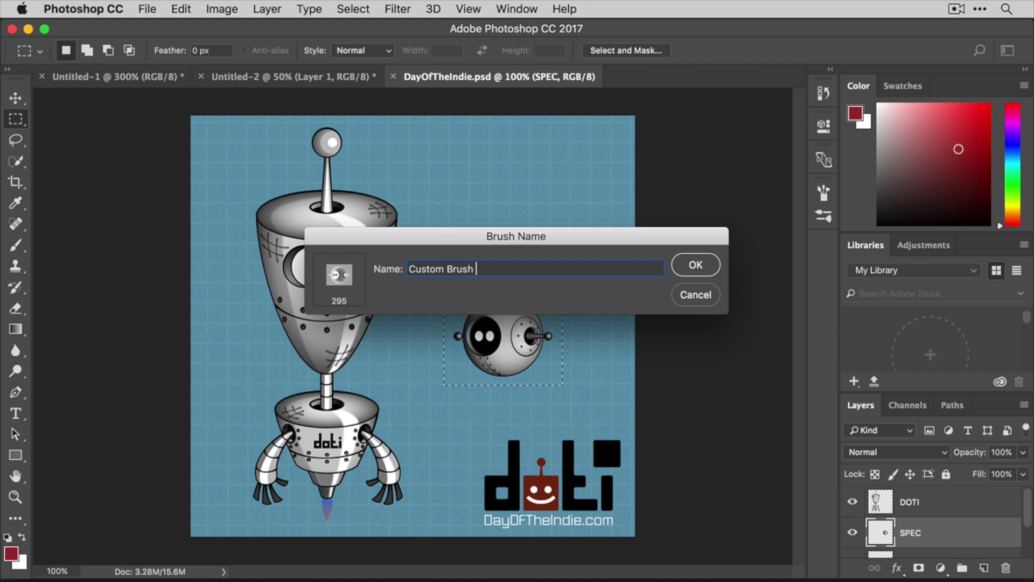
{"action": "left_click", "coordinate": [706, 265]}
In Untitled-2, undo the red strokes and select the 295 px robot brush
{"action": "left_click", "coordinate": [330, 82]}
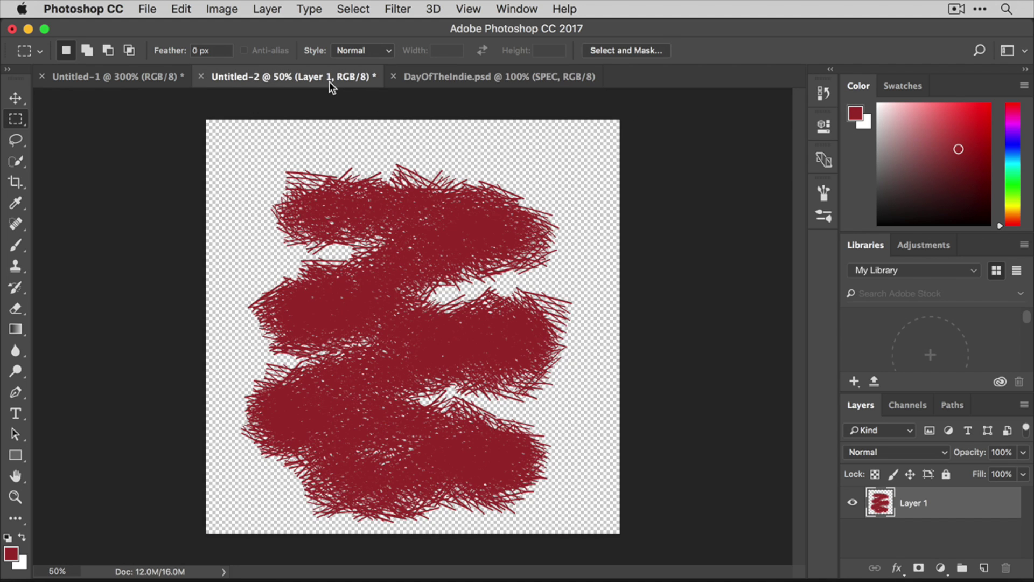
{"action": "key", "text": "alt+super+z"}
{"action": "key", "text": "alt+super+z"}
{"action": "key", "text": "alt+super+z"}
{"action": "key", "text": "alt+super+z"}
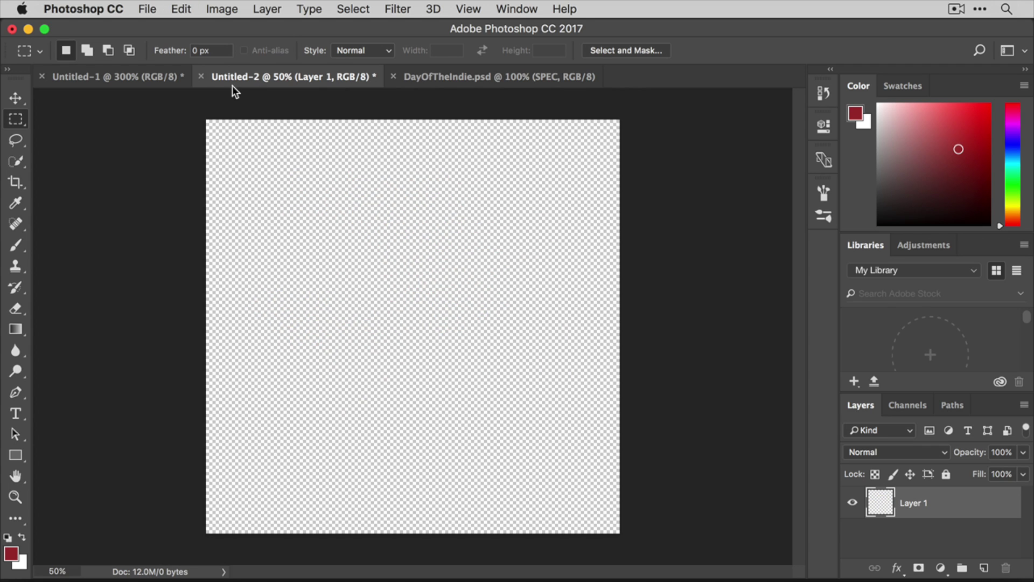
{"action": "left_click", "coordinate": [16, 245]}
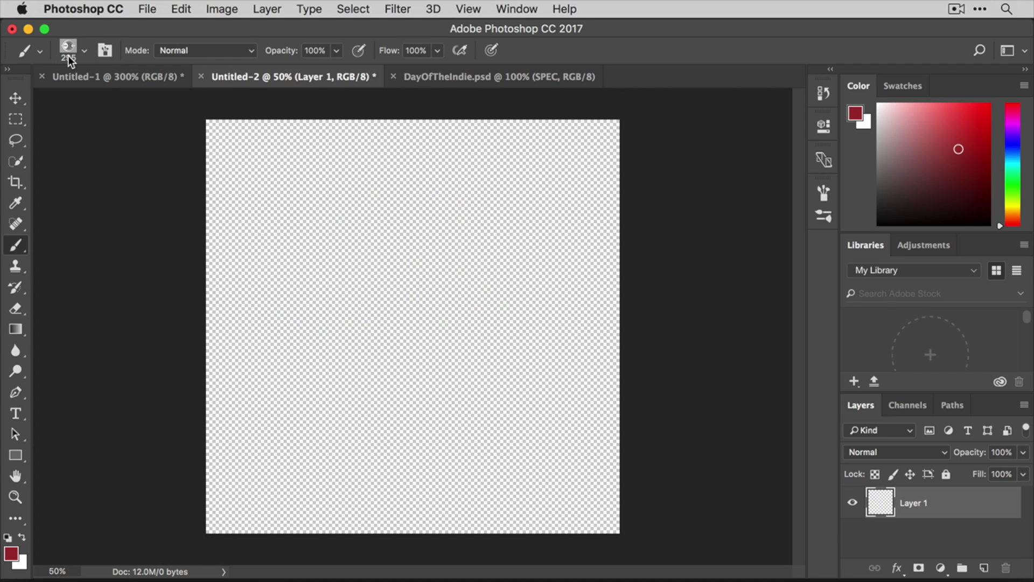
{"action": "left_click", "coordinate": [84, 54]}
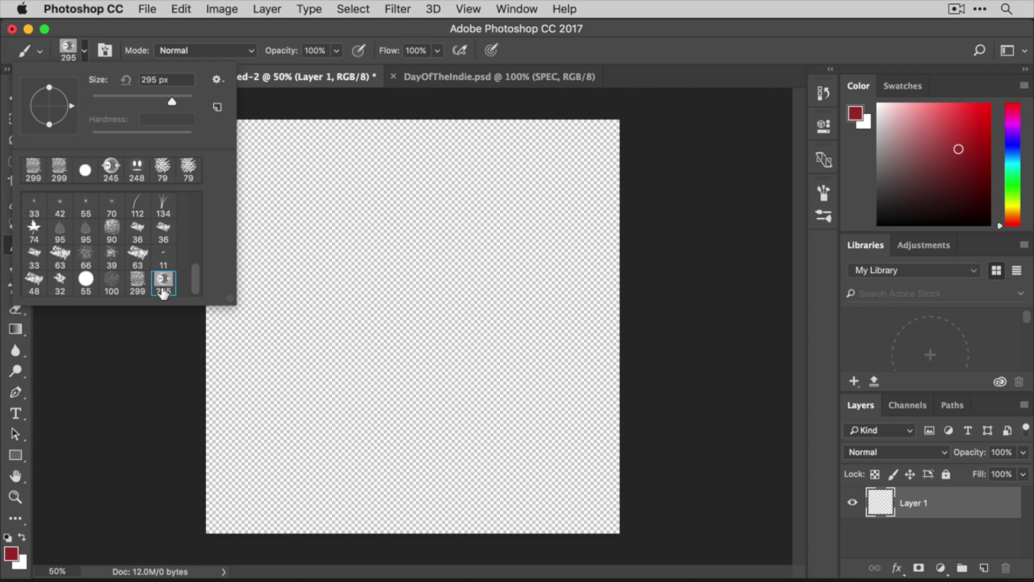
{"action": "left_click", "coordinate": [84, 48]}
Stamp five red robot prints across the canvas, then drag the image into DayOfTheIndie.psd
{"action": "left_click", "coordinate": [315, 211]}
{"action": "left_click", "coordinate": [491, 231]}
{"action": "left_click", "coordinate": [354, 299]}
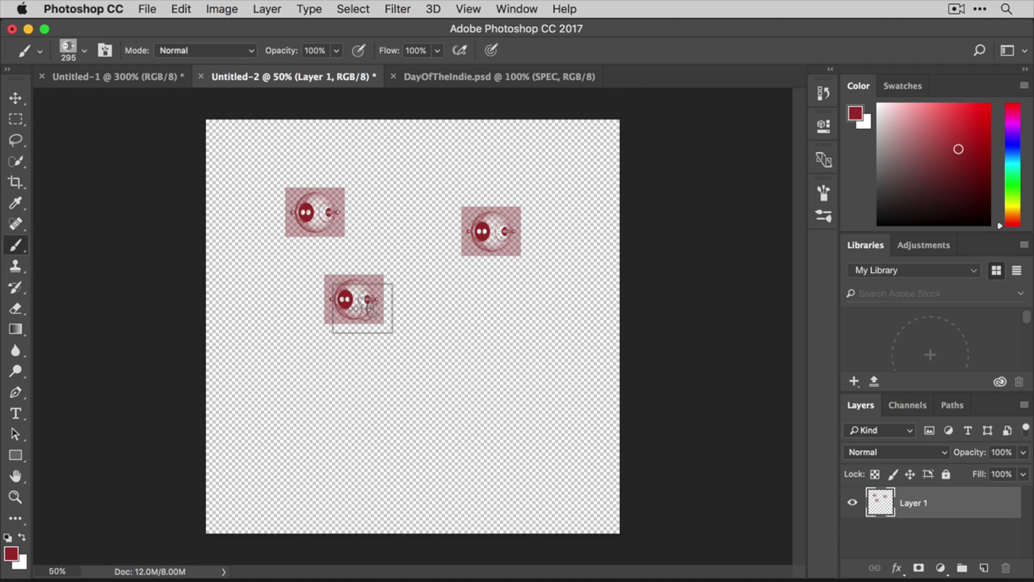
{"action": "left_click", "coordinate": [490, 385]}
{"action": "left_click", "coordinate": [343, 413]}
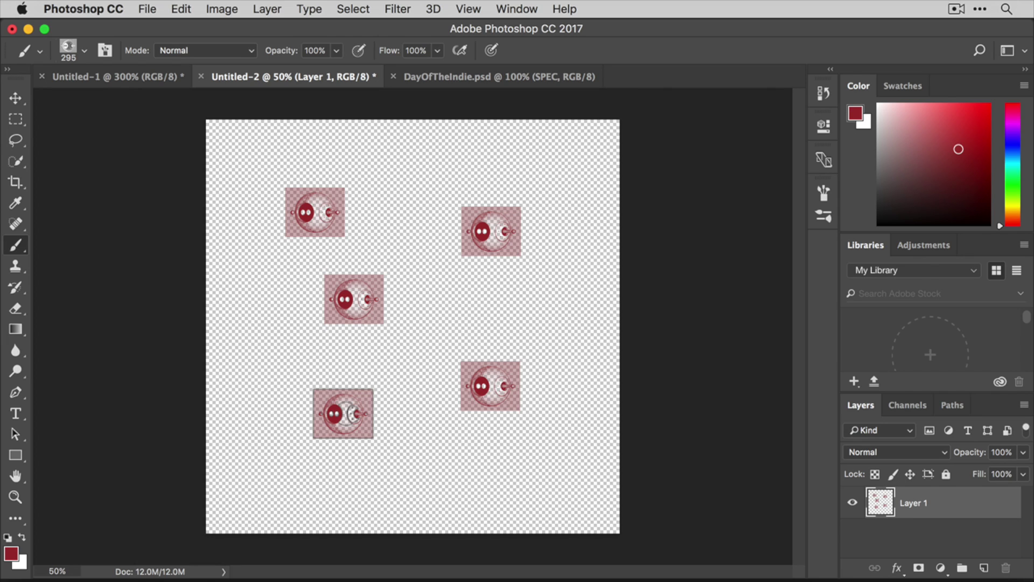
{"action": "left_click_drag", "start_coordinate": [343, 413], "coordinate": [503, 335]}
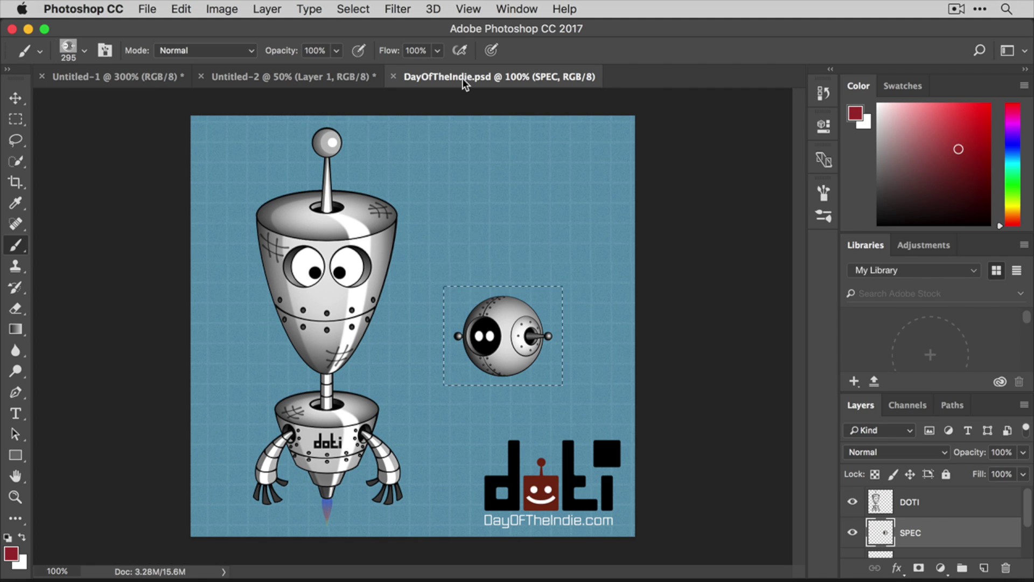
Hide the blue Grid background layer, keeping the DOTI robot layer visible
{"action": "left_click", "coordinate": [852, 501]}
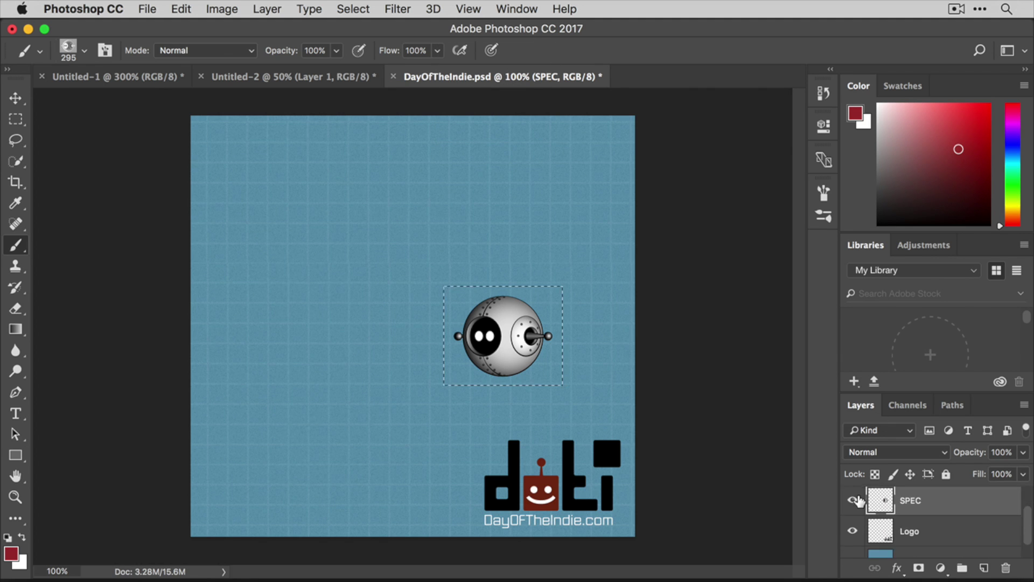
{"action": "left_click", "coordinate": [853, 502]}
{"action": "scroll", "coordinate": [861, 517], "scroll_direction": "down", "scroll_amount": 2}
{"action": "left_click", "coordinate": [852, 542]}
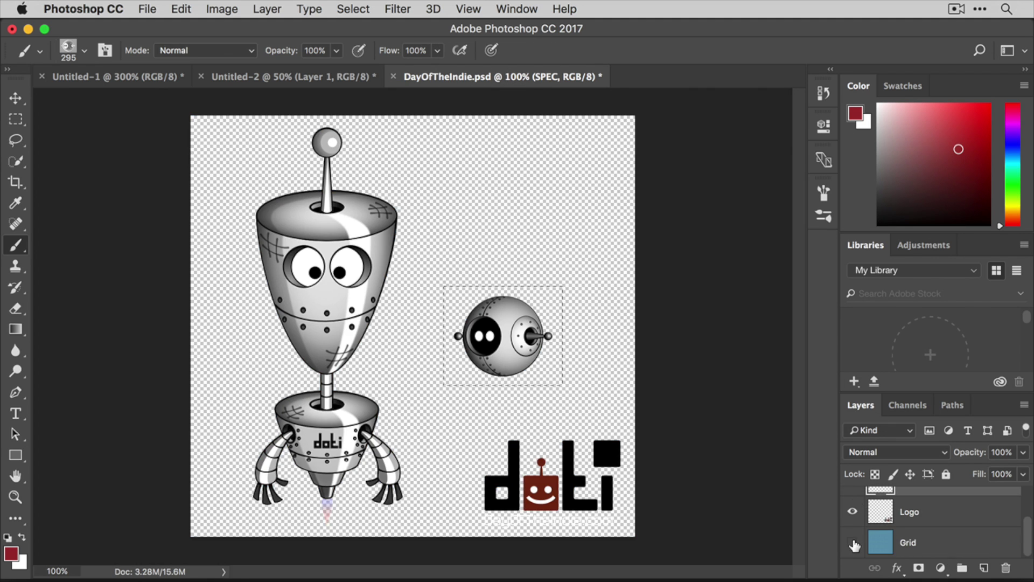
Define the eyeball image as a 245 px brush preset named 'Custom Brush 03'
{"action": "left_click", "coordinate": [181, 9]}
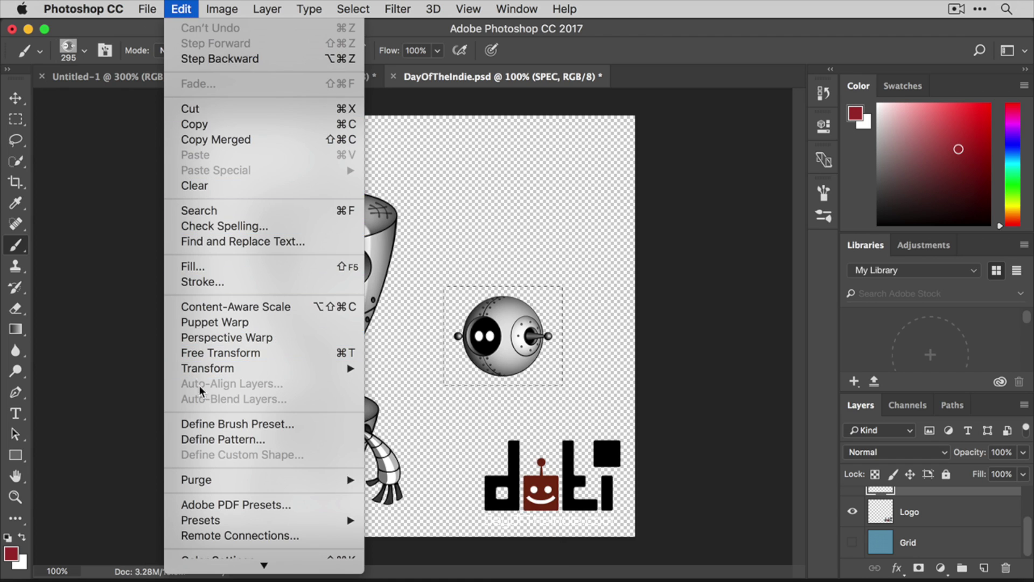
{"action": "left_click", "coordinate": [315, 428]}
{"action": "type", "text": "Custom Brush"}
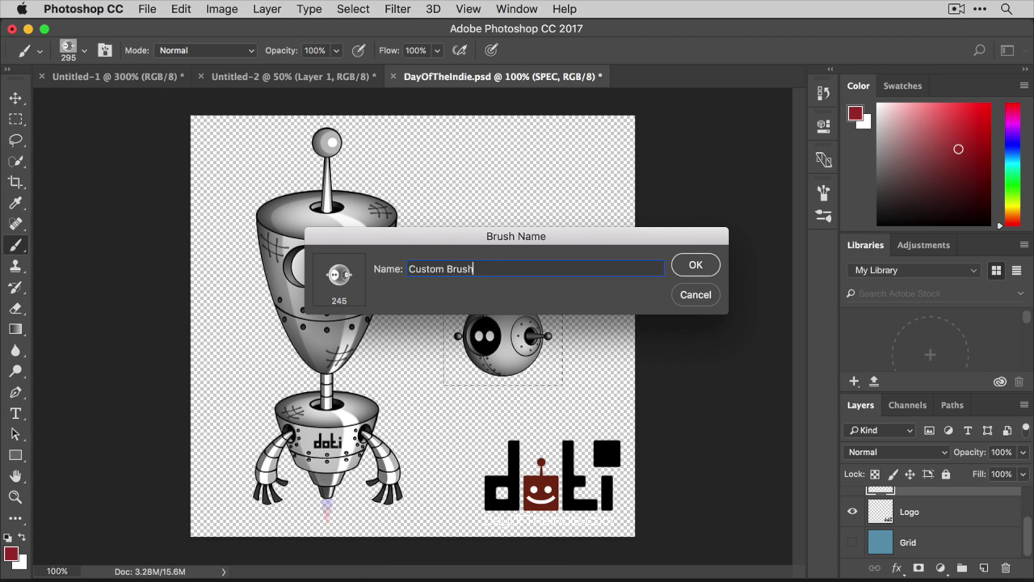
{"action": "type", "text": " 03"}
{"action": "left_click", "coordinate": [706, 265]}
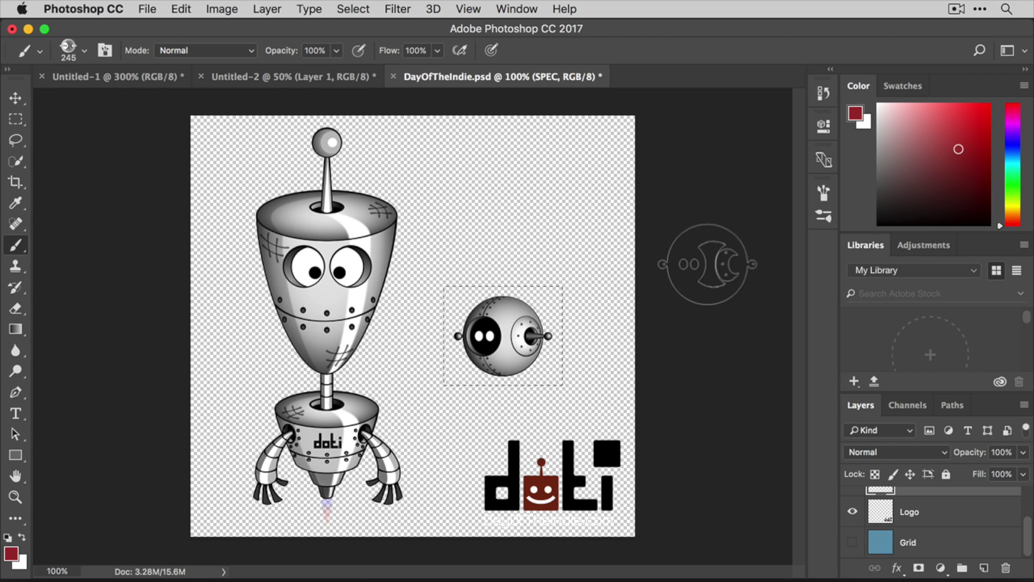
In Untitled-2, stamp six red eyeball prints of the 245 px brush across the canvas
{"action": "left_click", "coordinate": [275, 76]}
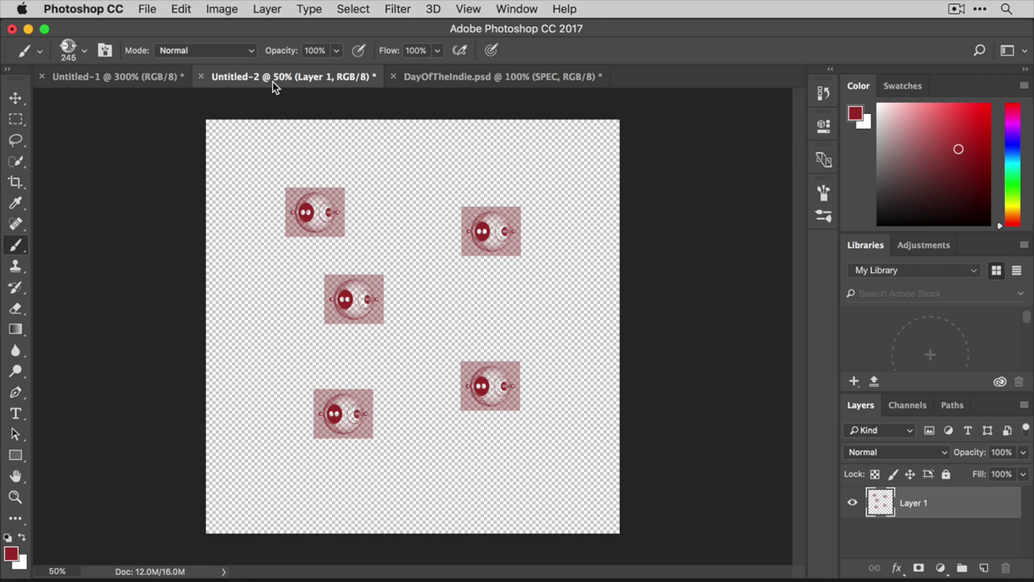
{"action": "left_click", "coordinate": [505, 459]}
{"action": "left_click", "coordinate": [418, 485]}
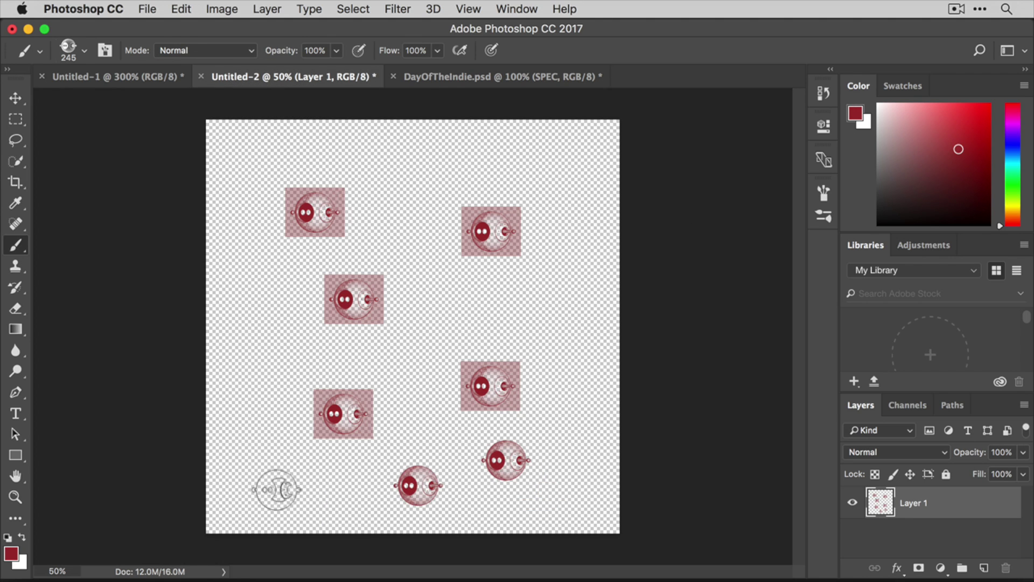
{"action": "left_click", "coordinate": [277, 489]}
{"action": "left_click", "coordinate": [275, 358]}
{"action": "left_click", "coordinate": [434, 355]}
{"action": "left_click", "coordinate": [573, 309]}
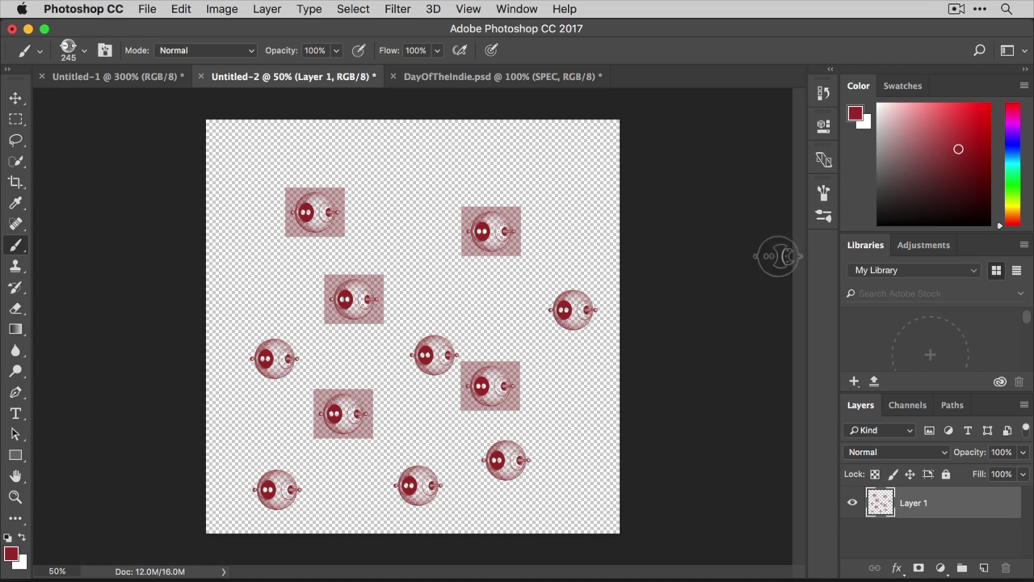
Change the painting colour from red to a medium blue in the Color panel
{"action": "left_click_drag", "start_coordinate": [950, 158], "coordinate": [935, 187]}
{"action": "mouse_move", "coordinate": [1012, 159]}
{"action": "left_mouse_down"}
{"action": "mouse_move", "coordinate": [1018, 145]}
{"action": "mouse_move", "coordinate": [1017, 155]}
{"action": "left_mouse_up"}
{"action": "left_click", "coordinate": [947, 134]}
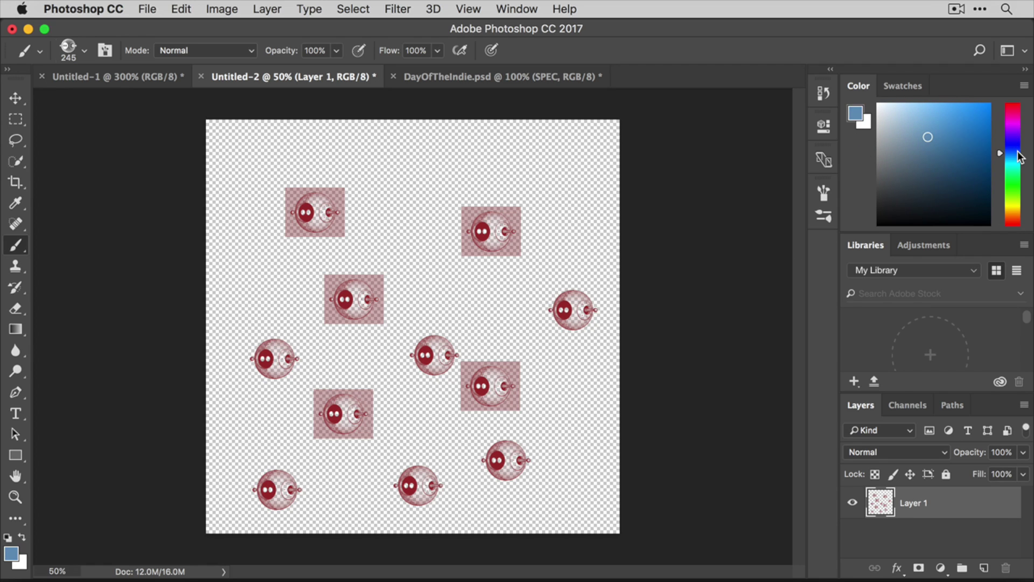
{"action": "left_click", "coordinate": [957, 142]}
Stamp seven blue eyeball prints scattered among the red ones
{"action": "left_click", "coordinate": [556, 225]}
{"action": "left_click", "coordinate": [469, 307]}
{"action": "left_click", "coordinate": [396, 224]}
{"action": "left_click", "coordinate": [247, 297]}
{"action": "left_click", "coordinate": [253, 177]}
{"action": "left_click", "coordinate": [584, 475]}
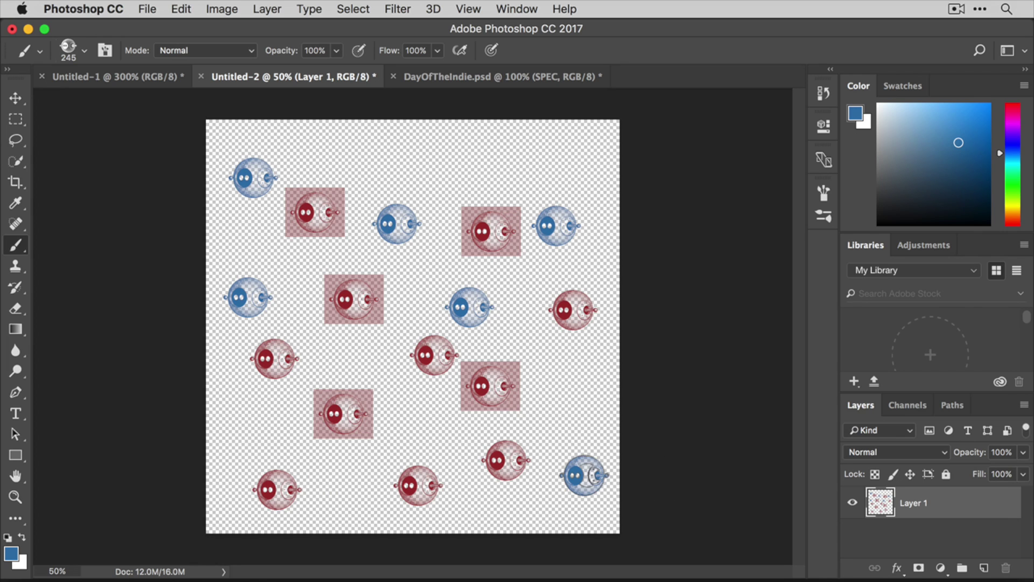
{"action": "left_click", "coordinate": [413, 429]}
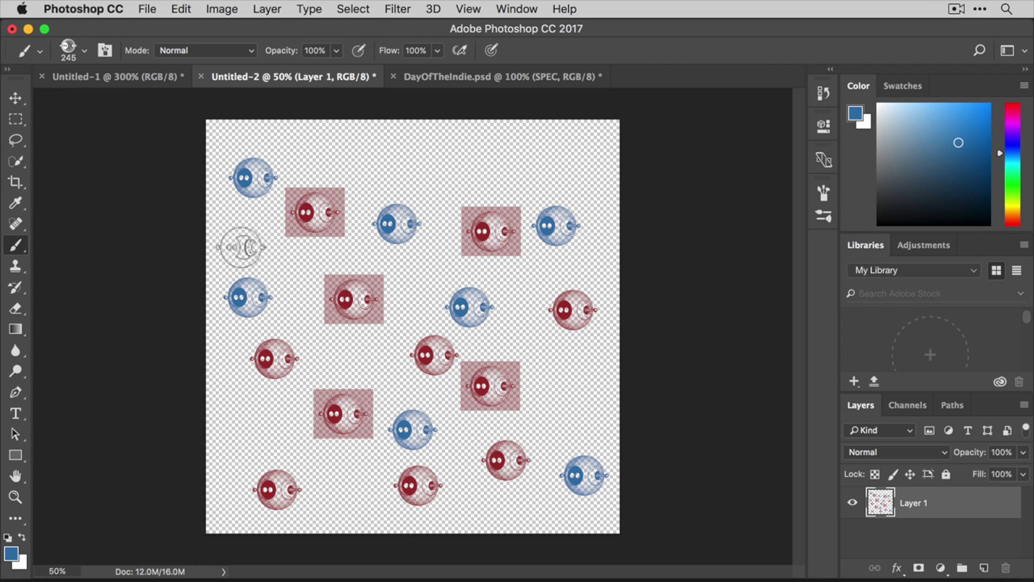
{"action": "left_click", "coordinate": [84, 50]}
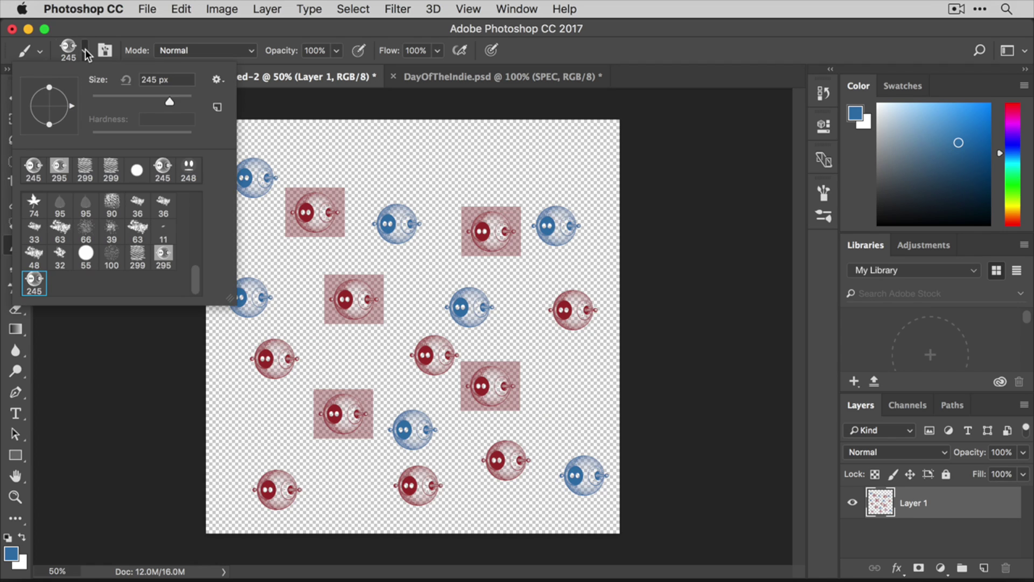
In the brush Preset Manager, select the three custom brushes 299, 295 and 245
{"action": "left_click", "coordinate": [216, 80]}
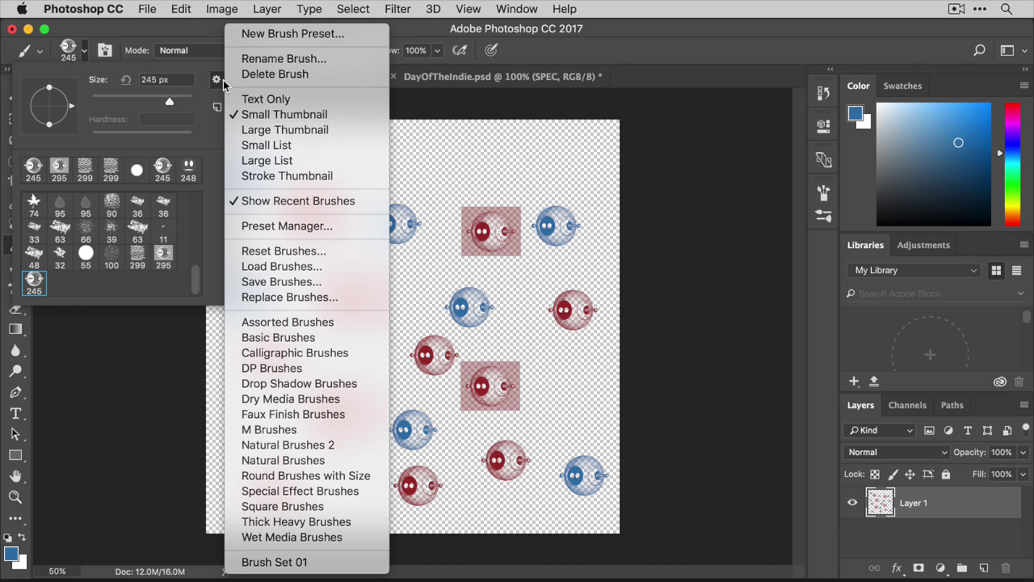
{"action": "left_click", "coordinate": [341, 231]}
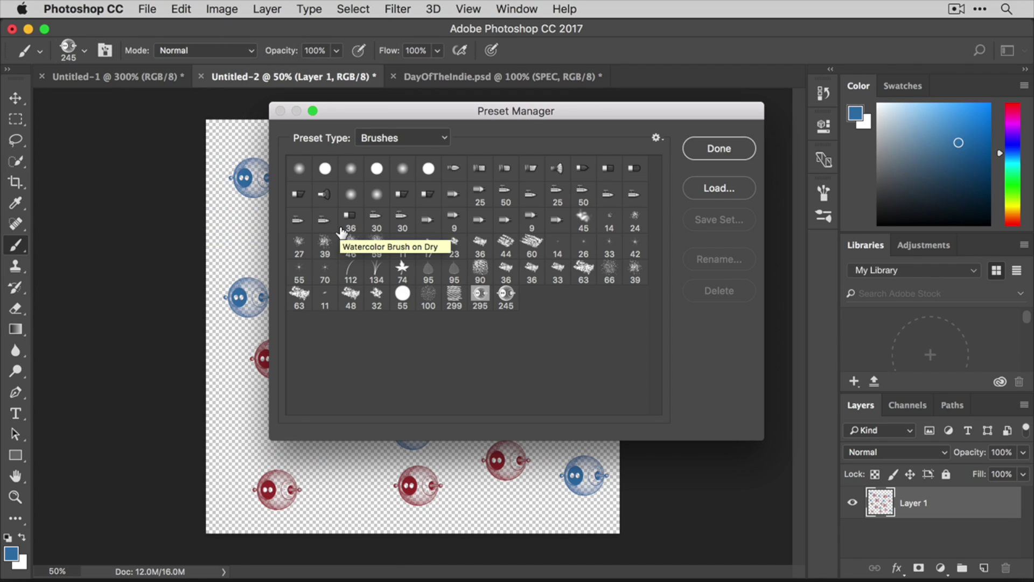
{"action": "left_click", "coordinate": [454, 297]}
{"action": "left_click", "coordinate": [480, 299], "text": "shift"}
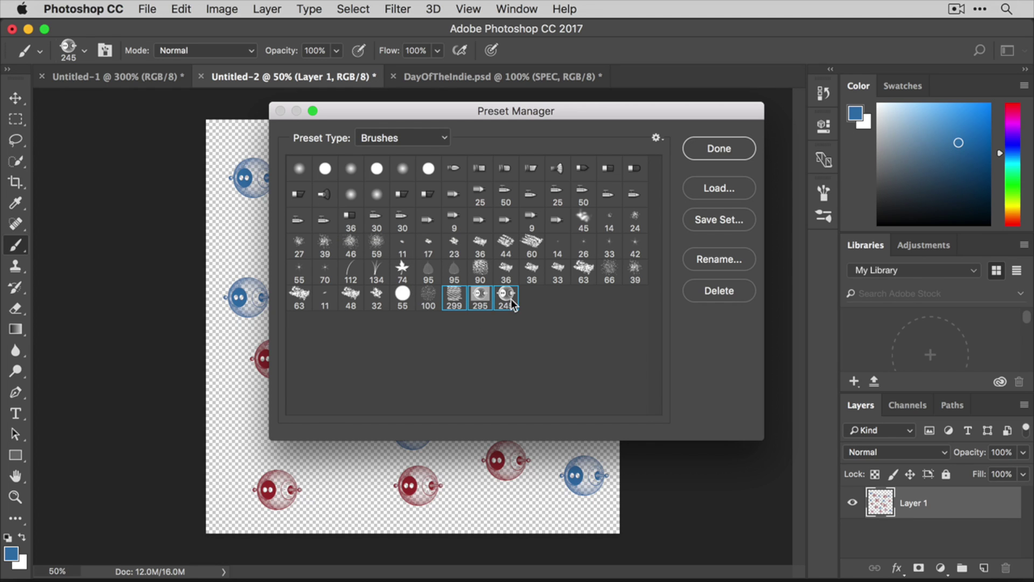
Save the selected brushes as a set named 'Custom Brushes'
{"action": "left_click", "coordinate": [746, 220]}
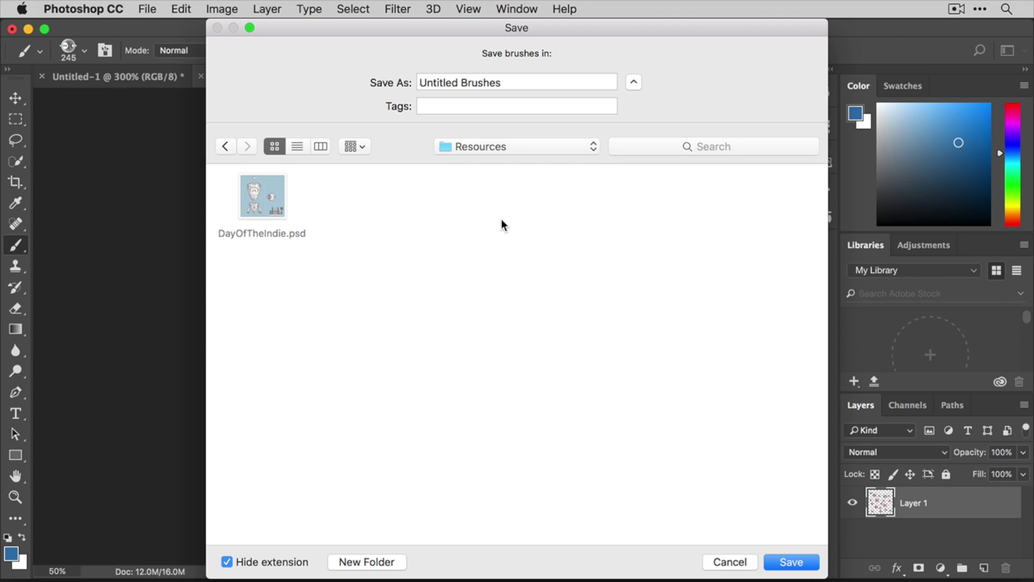
{"action": "double_click", "coordinate": [435, 82]}
{"action": "type", "text": "Custom"}
{"action": "left_click", "coordinate": [791, 561]}
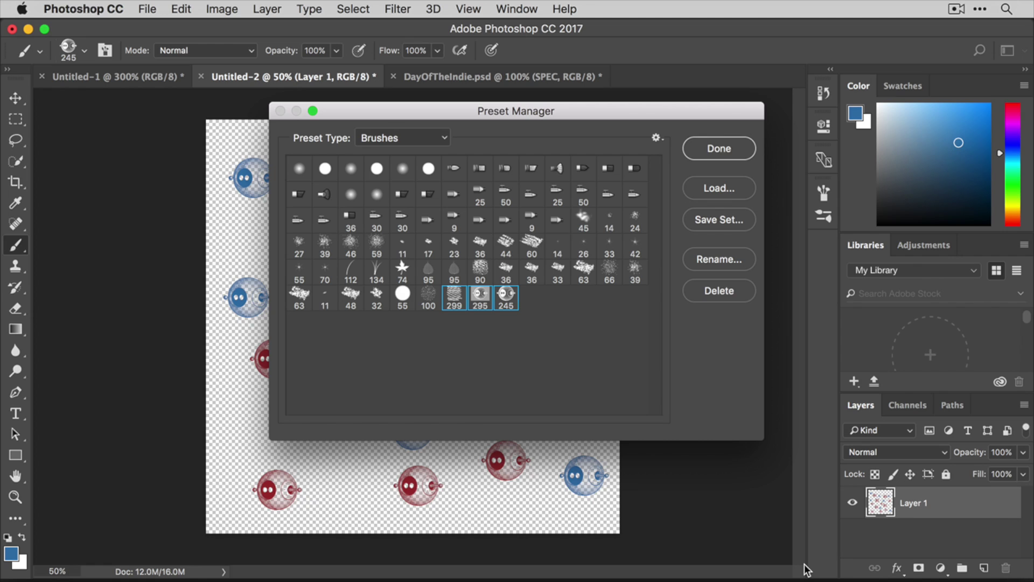
Delete the three custom brushes, then reload them from Custom Brushes.abr
{"action": "left_click", "coordinate": [715, 293]}
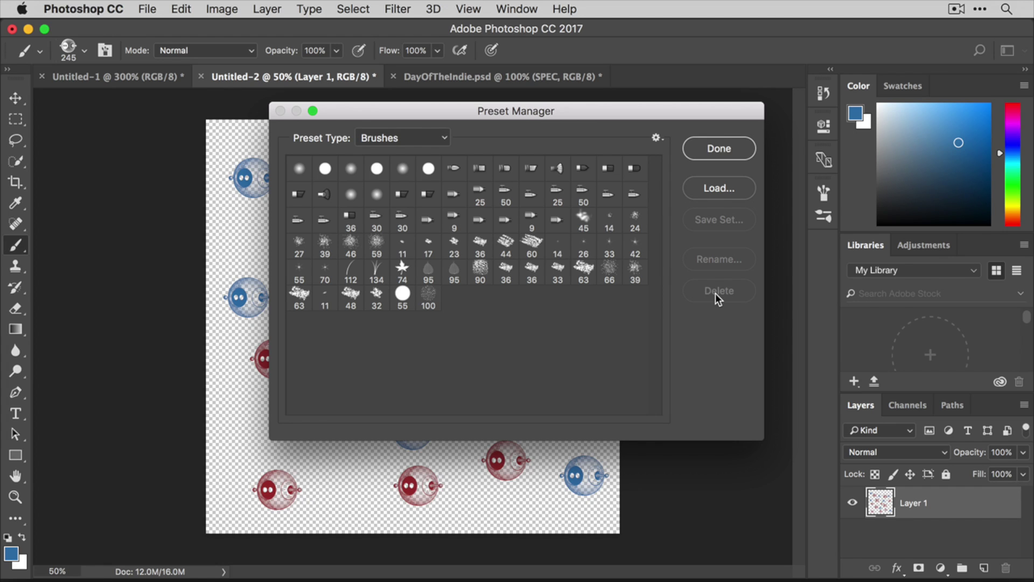
{"action": "left_click", "coordinate": [748, 189]}
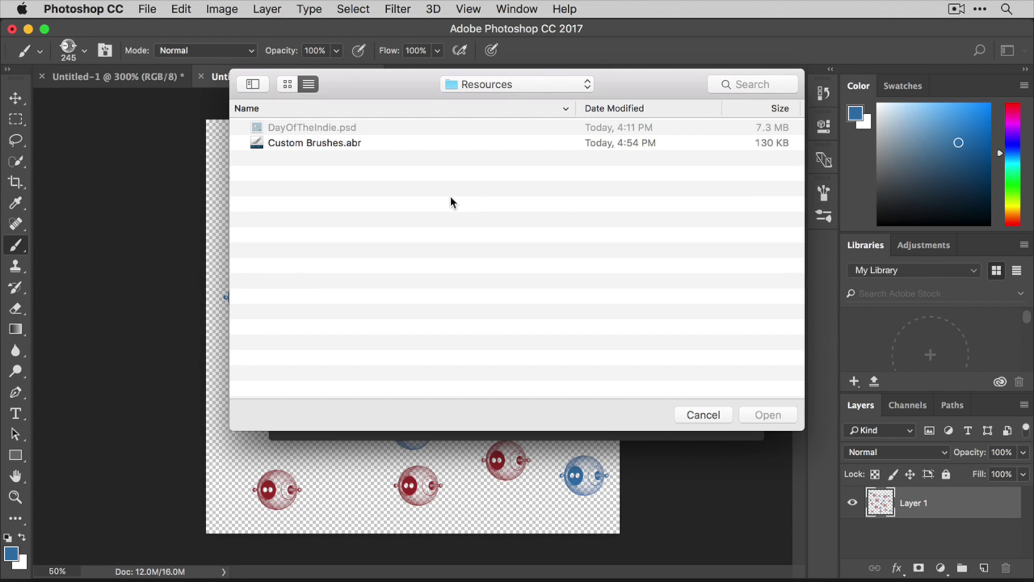
{"action": "left_click", "coordinate": [341, 143]}
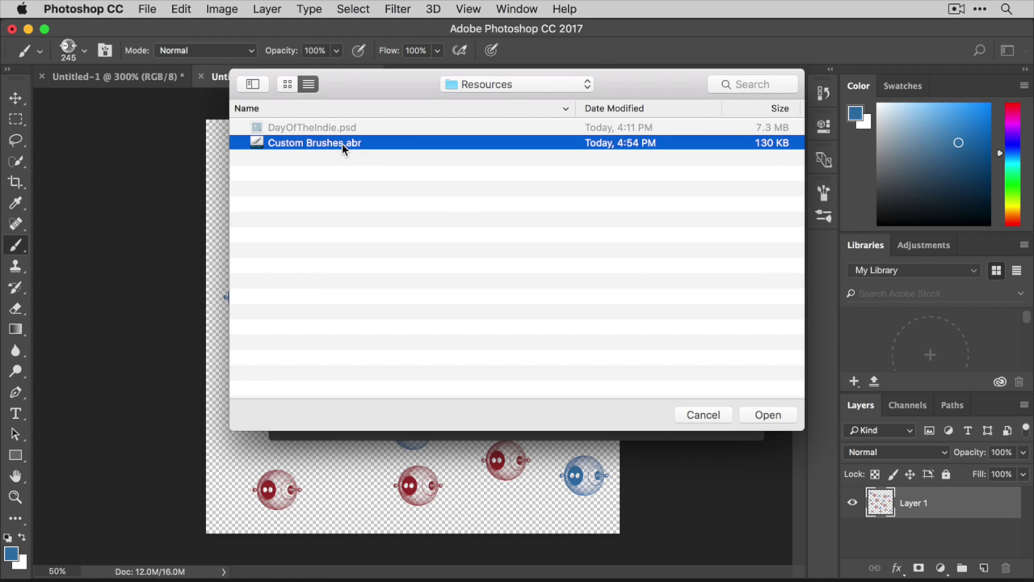
{"action": "left_click", "coordinate": [791, 419]}
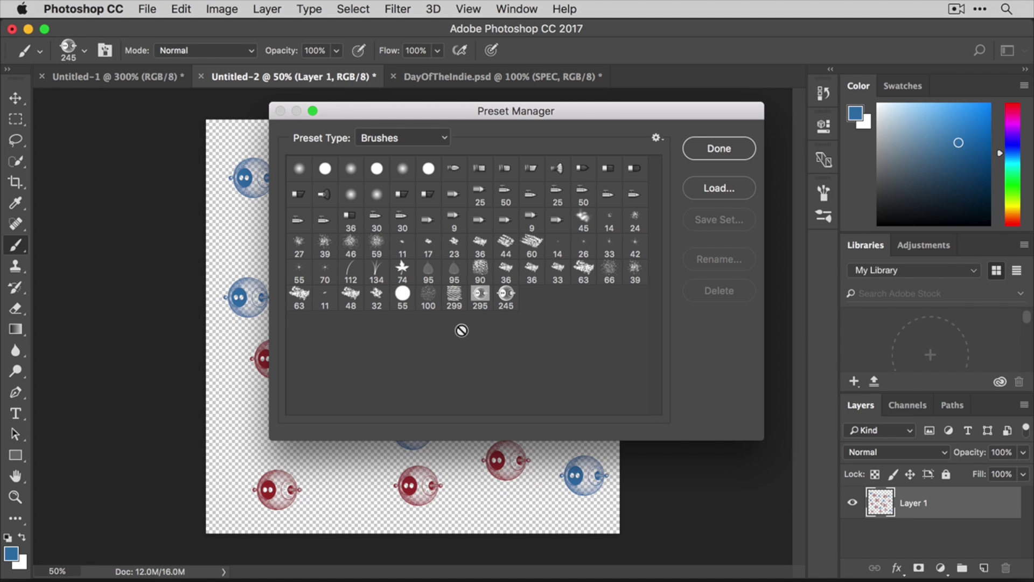
Select the reloaded 299, 295 and 245 px brushes
{"action": "left_click", "coordinate": [458, 310]}
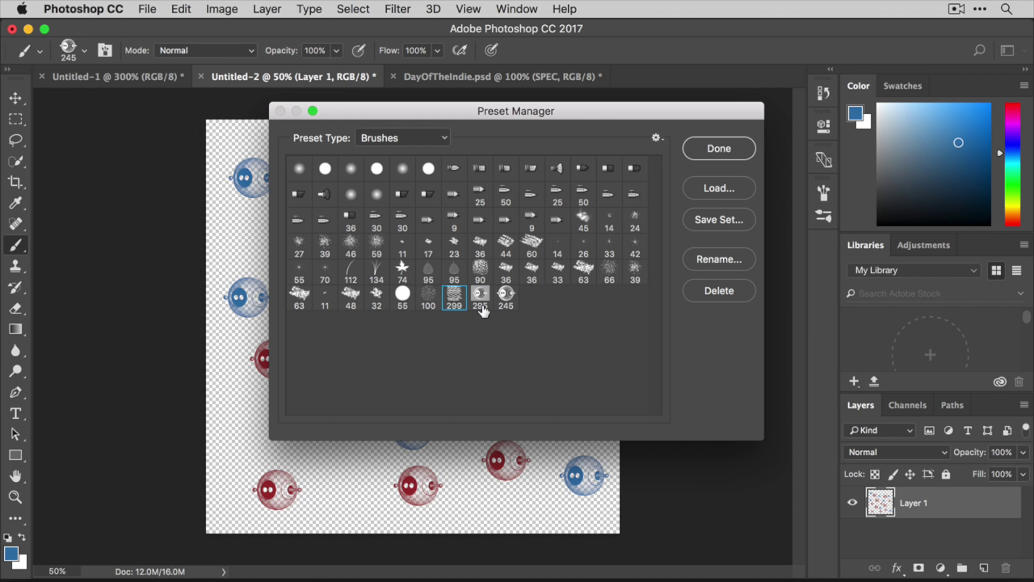
{"action": "left_click", "coordinate": [480, 302]}
{"action": "left_click", "coordinate": [507, 302]}
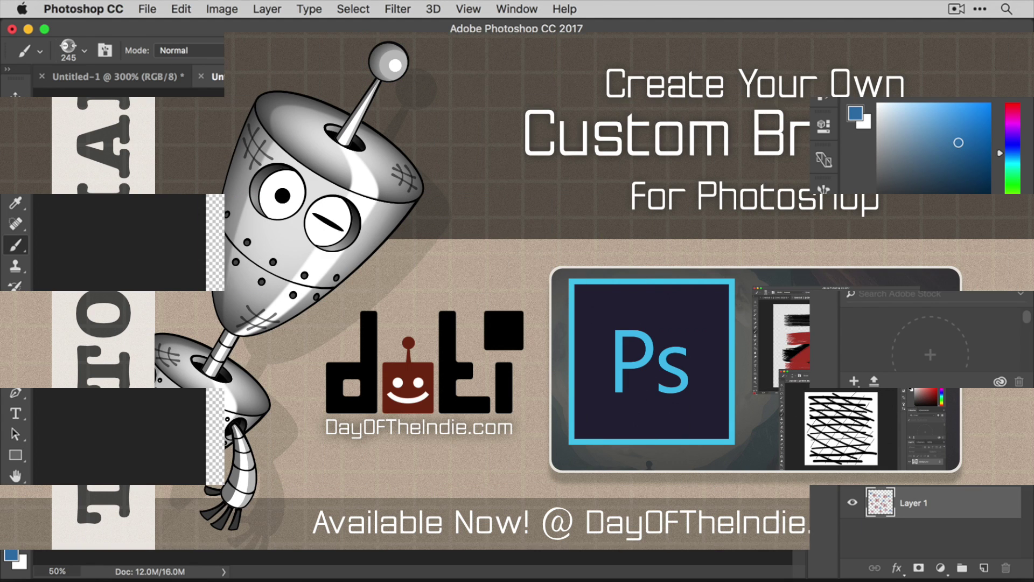